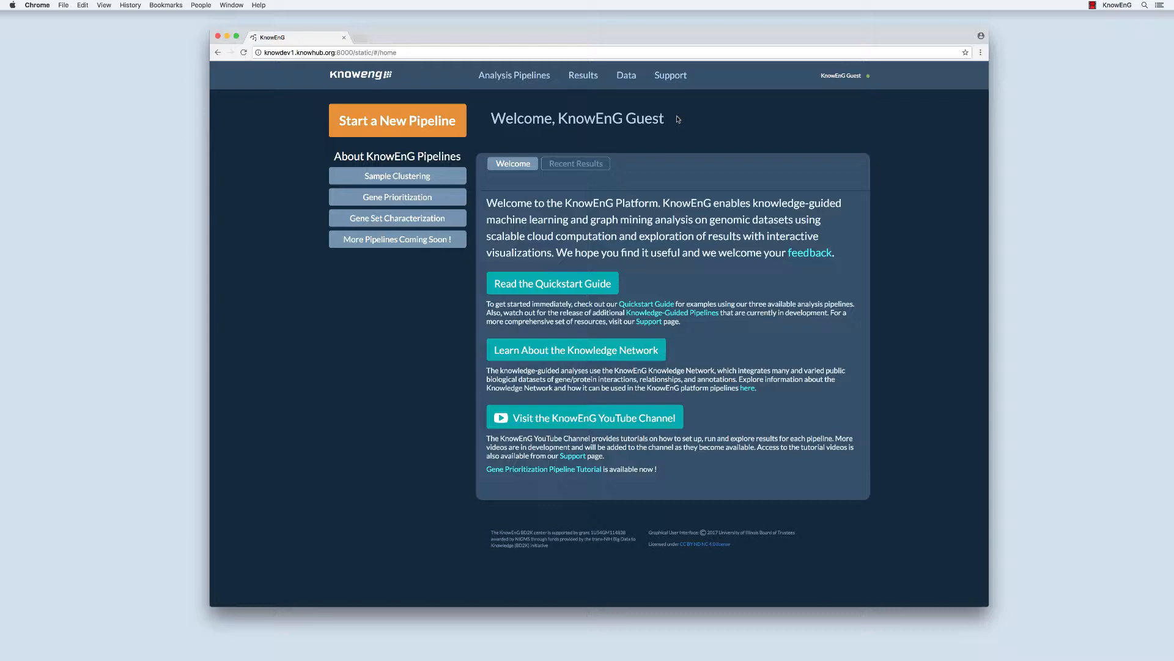
- Start a new Sample Clustering pipeline and keep Human as the species
left_click(412, 125)
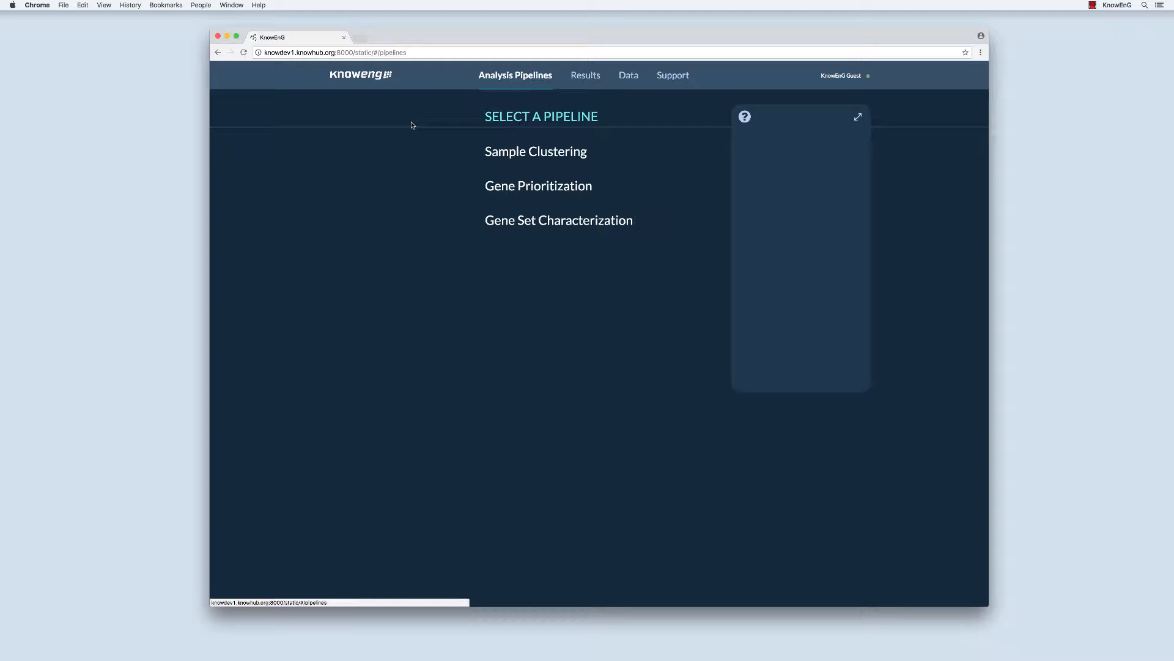
mouse_move(491, 144)
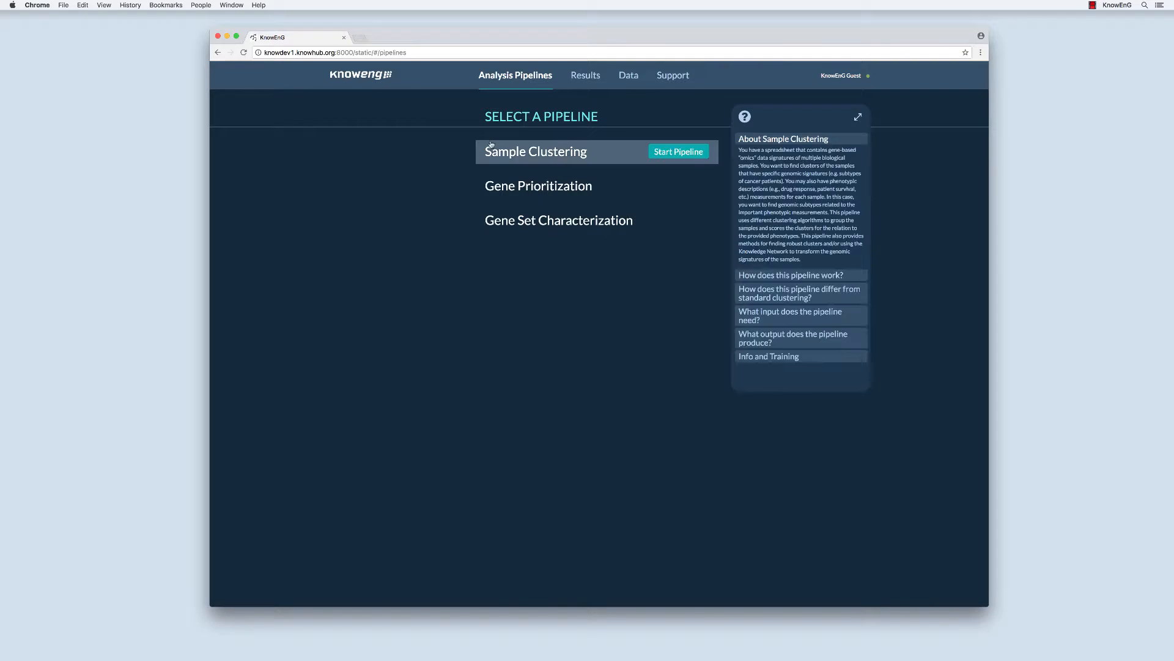
mouse_move(492, 187)
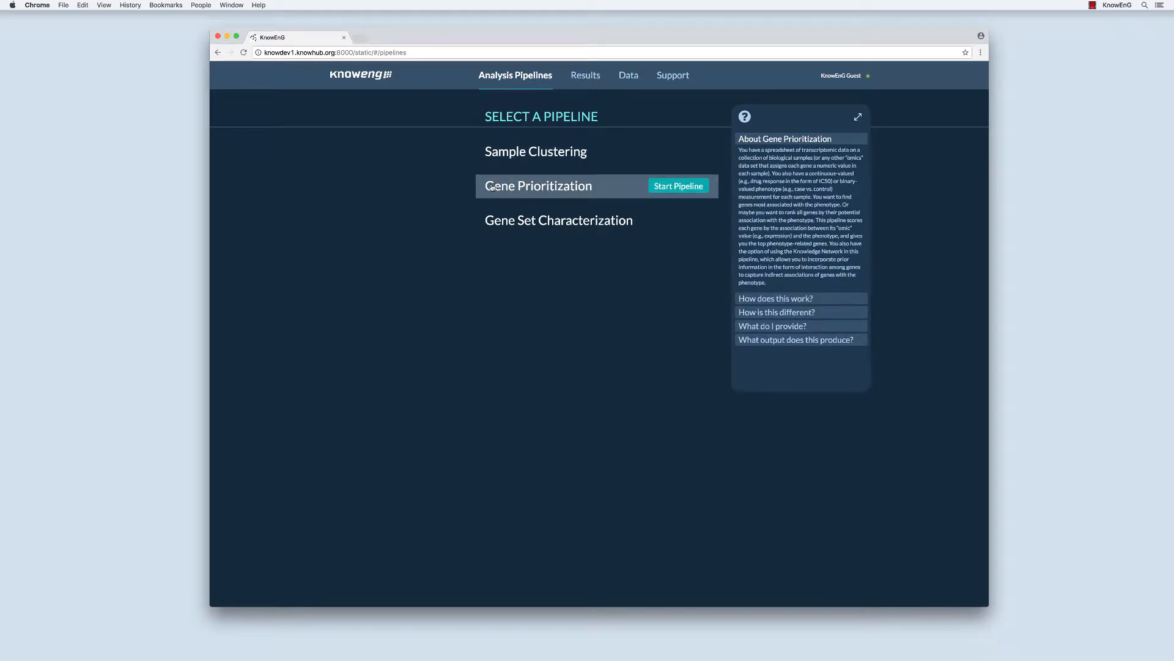
mouse_move(491, 209)
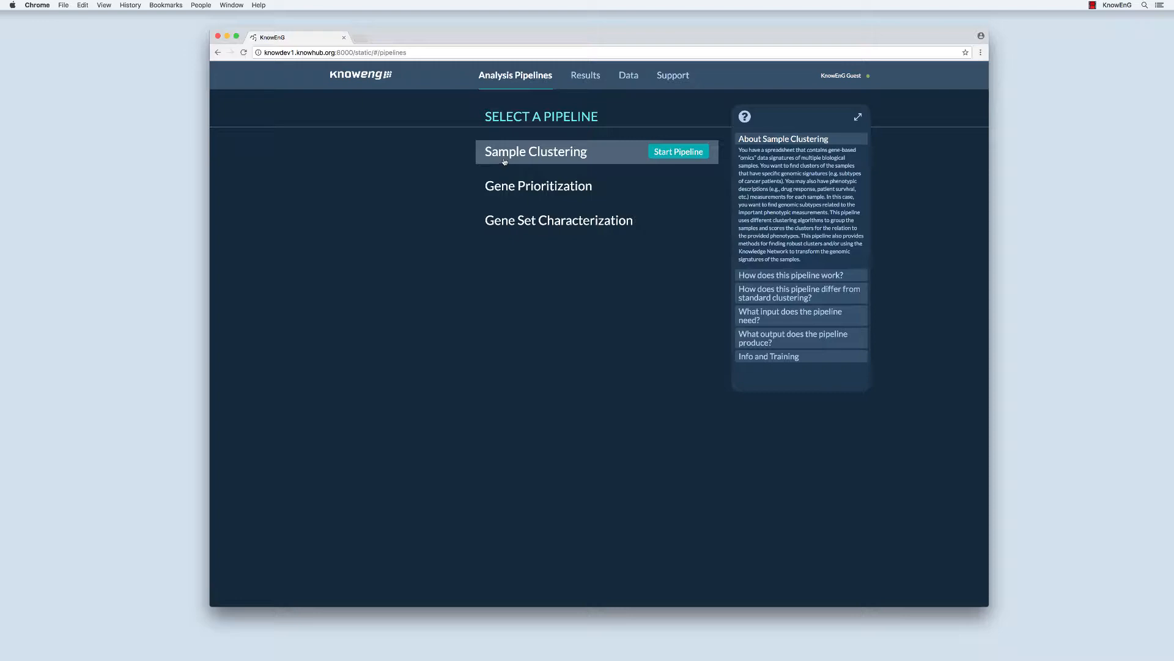
left_click(661, 150)
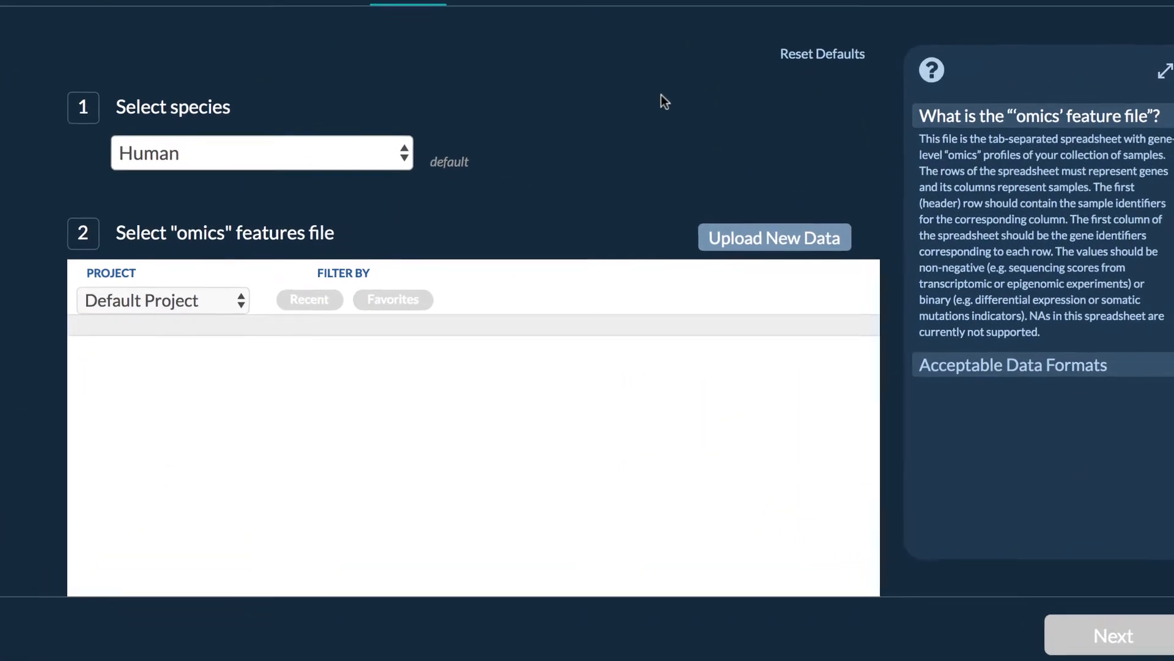
left_click(370, 153)
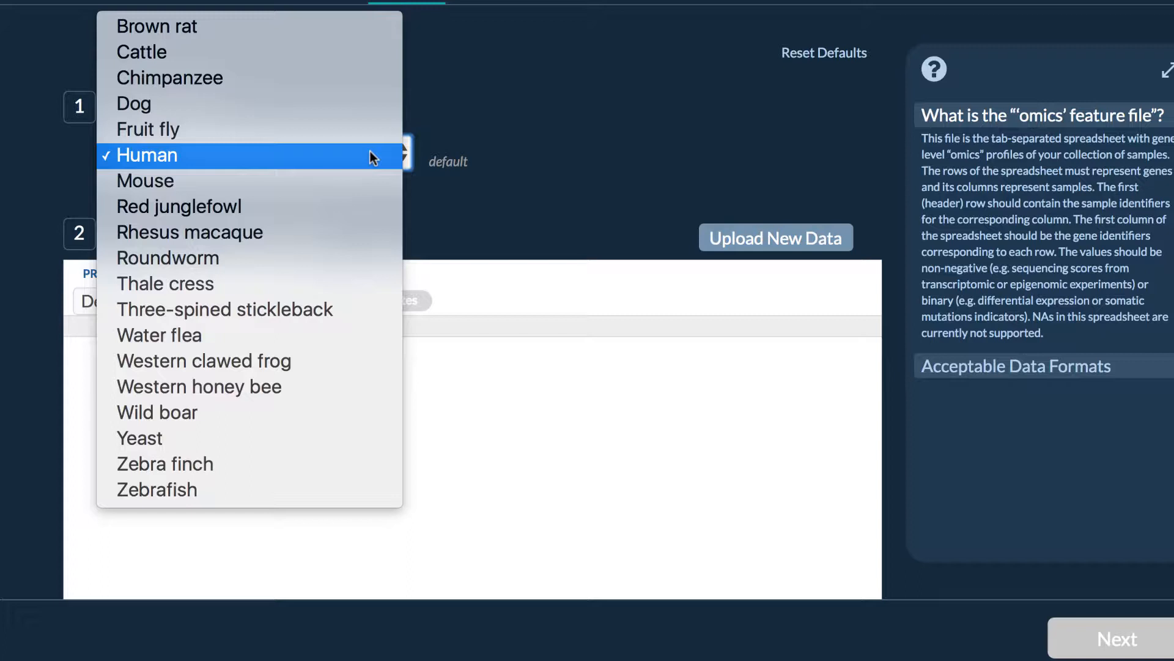
left_click(369, 153)
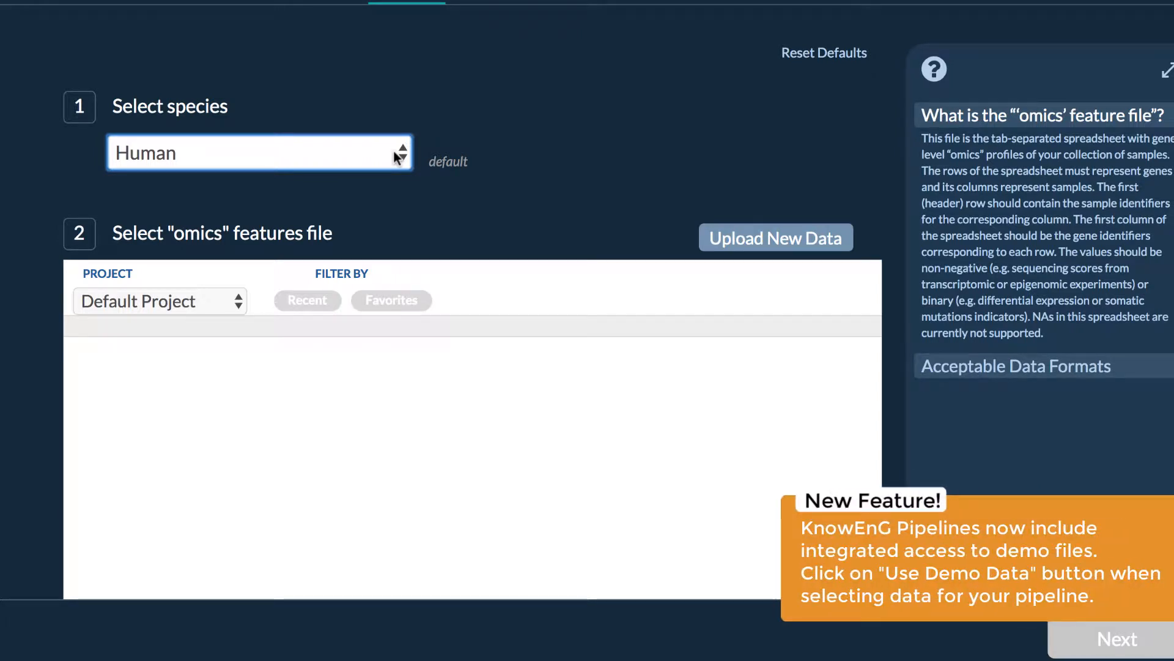
- Upload SC.G.LUAD.SM.df from the knoweng_demo_files folder, select it as the "omics" features file and continue to the response file
left_click(756, 247)
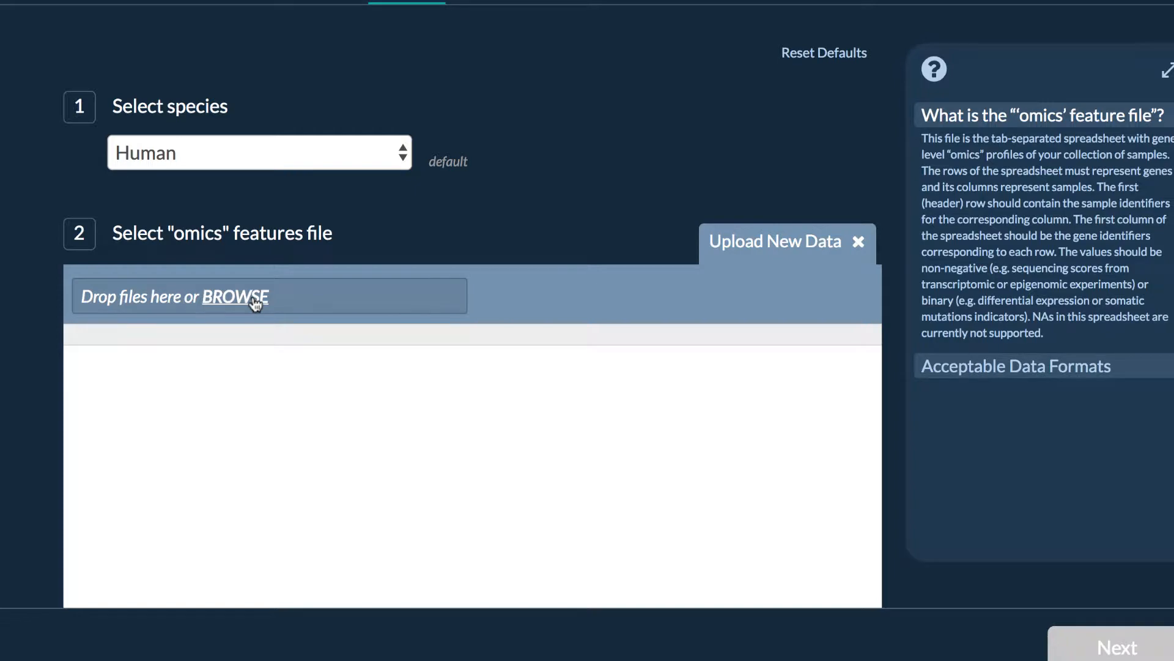
left_click(256, 302)
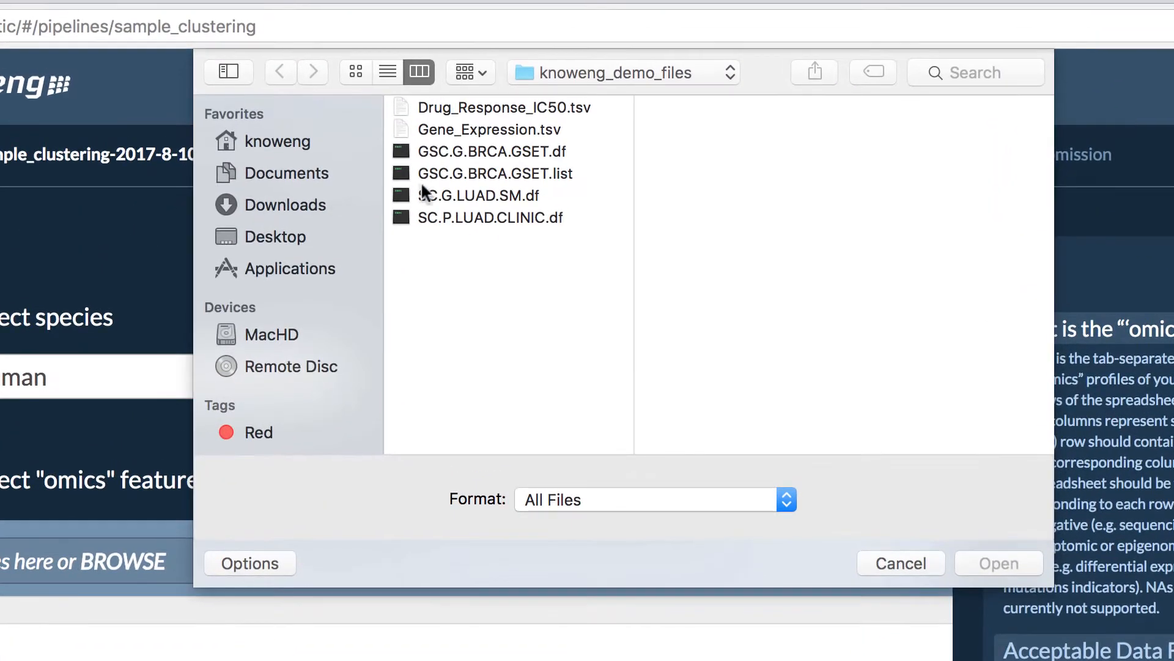
left_click(536, 196)
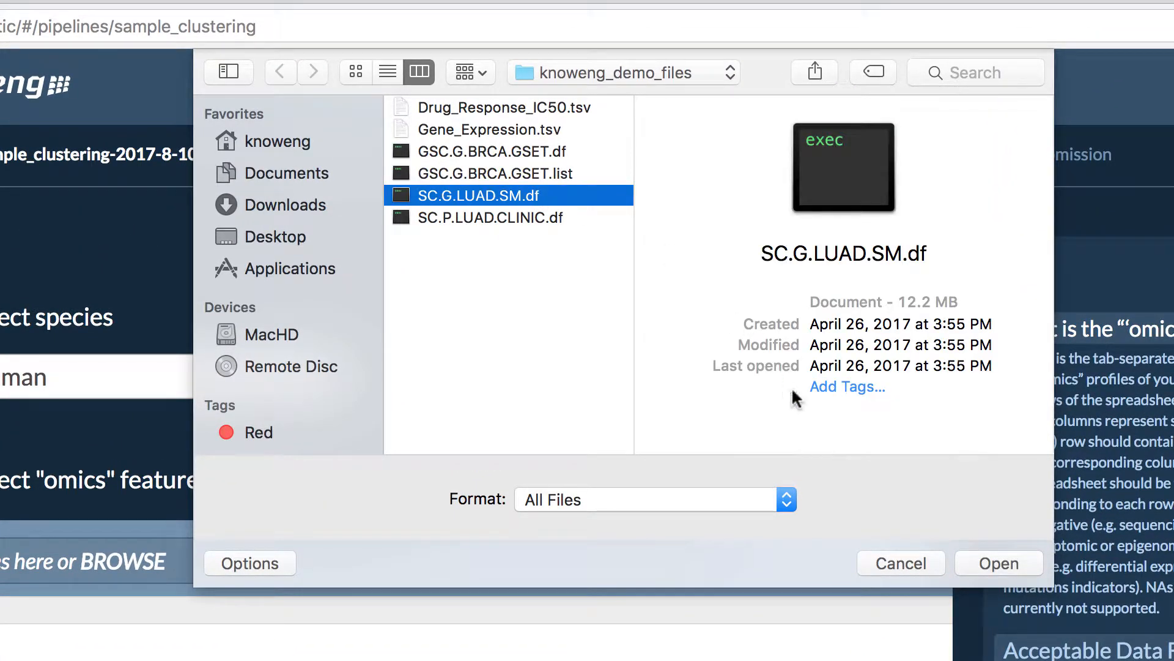
left_click(1013, 558)
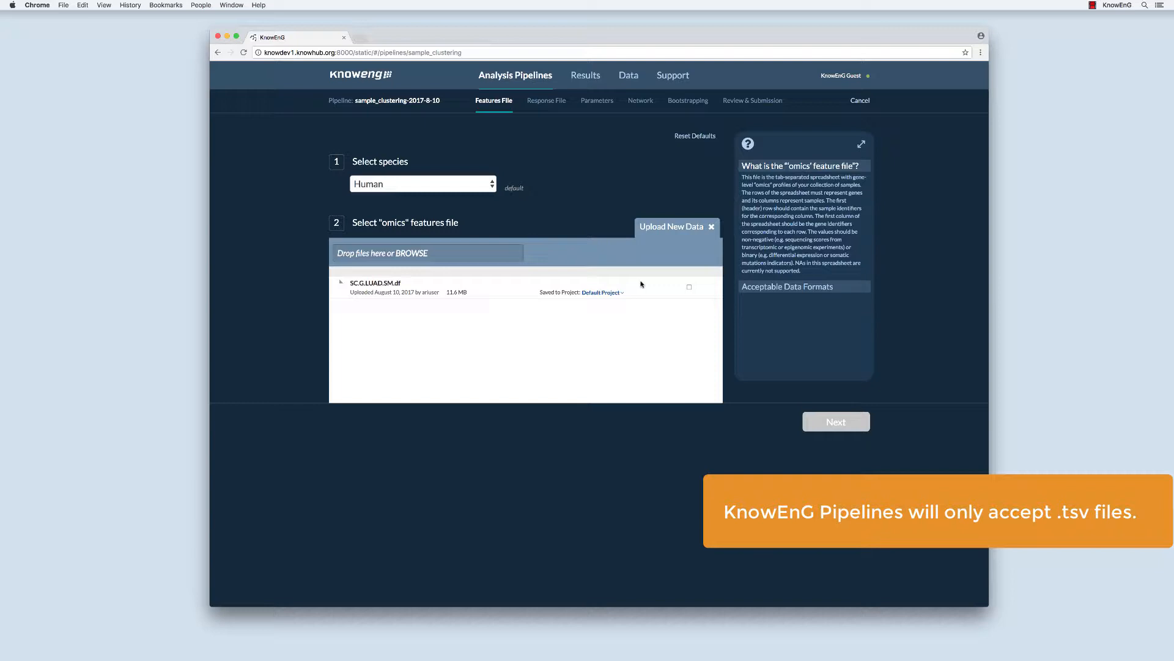
left_click(689, 287)
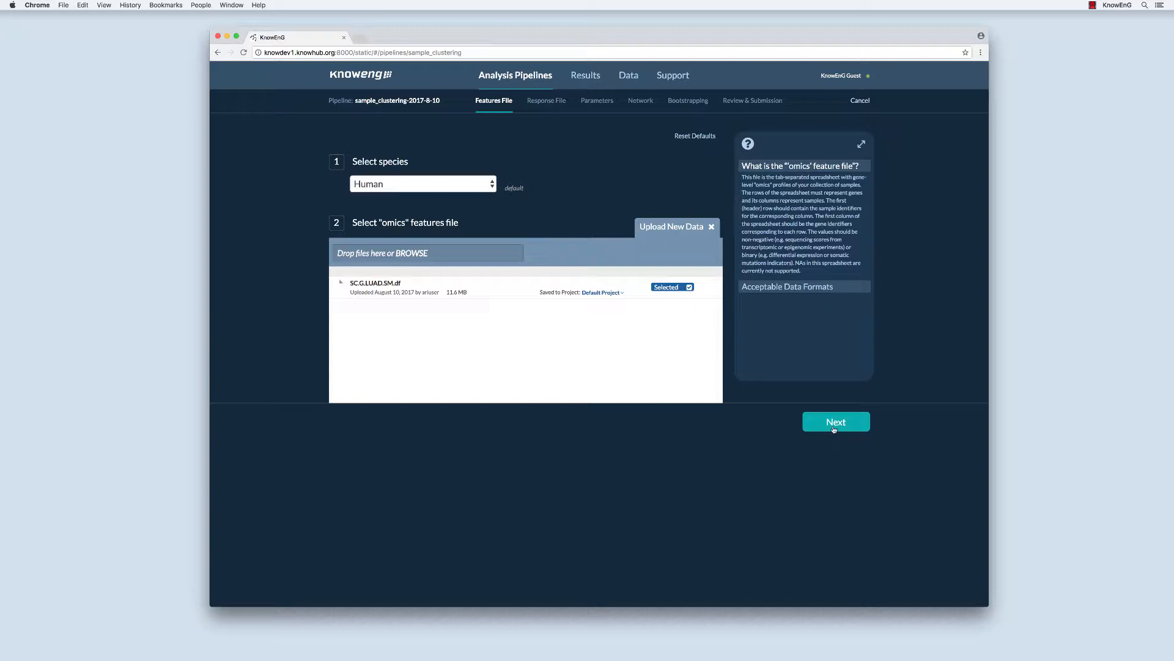
left_click(833, 424)
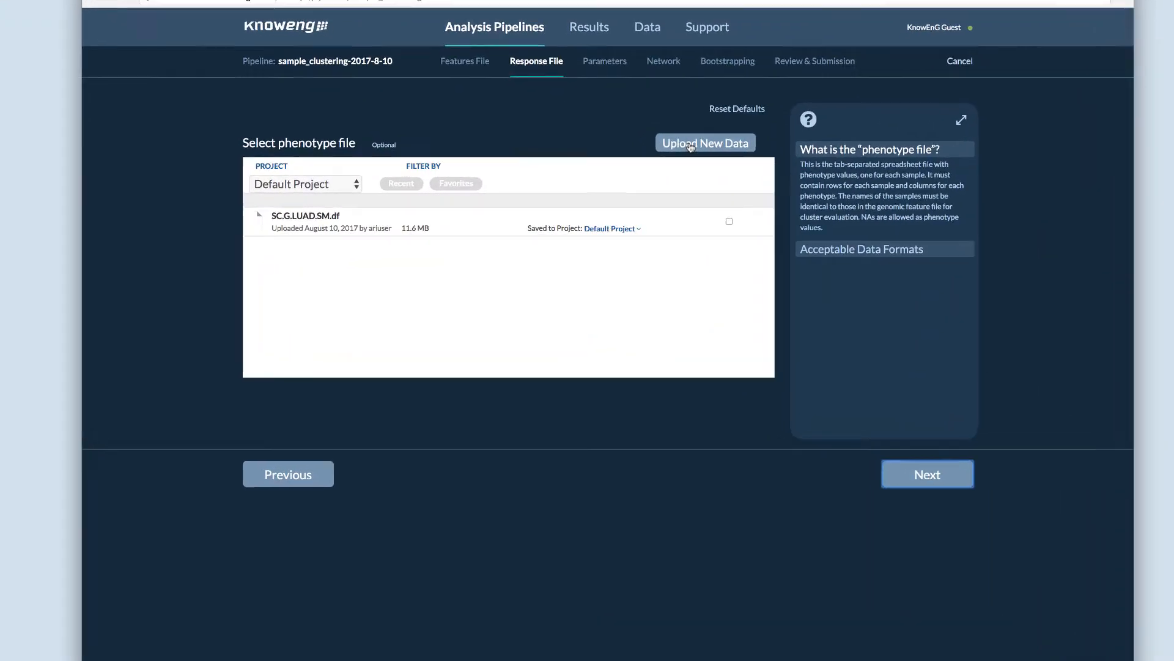
- Upload SC.P.LUAD.CLINIC.df from the demo files, select it as the phenotype file and continue to the parameters
left_click(660, 161)
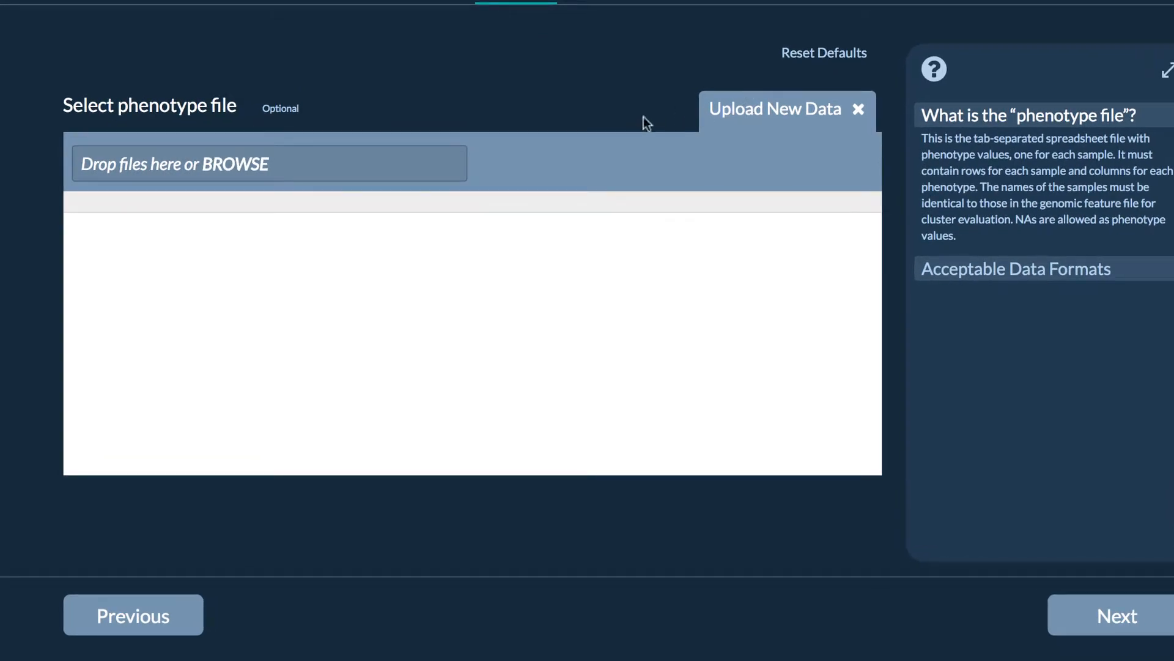
left_click(253, 163)
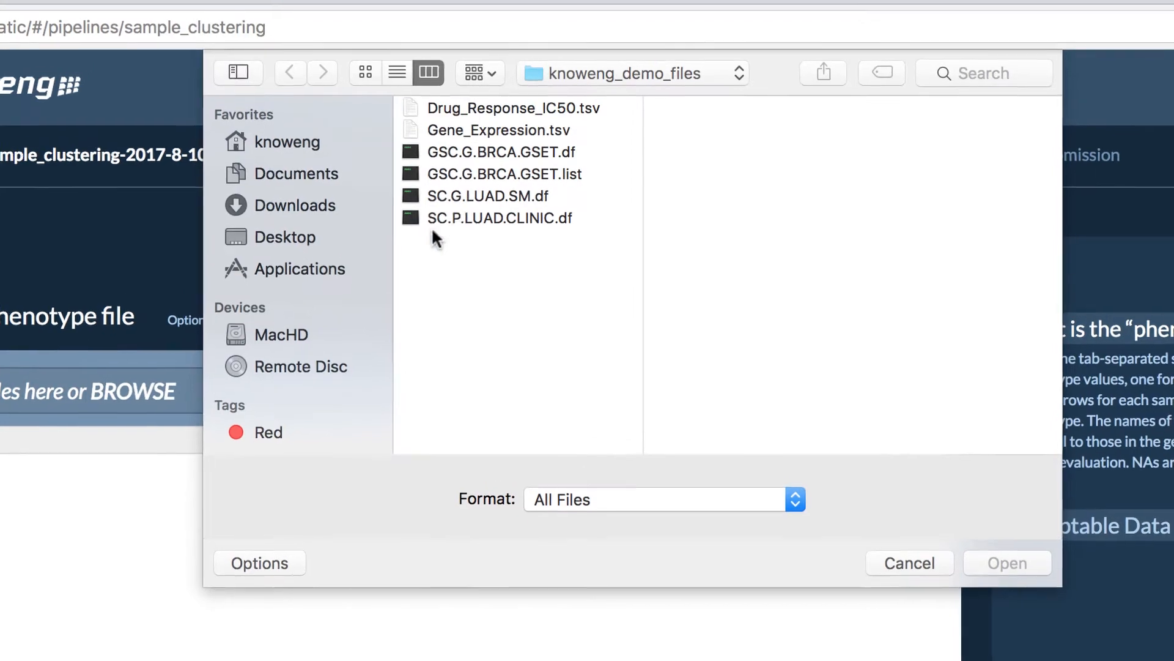
left_click(489, 26)
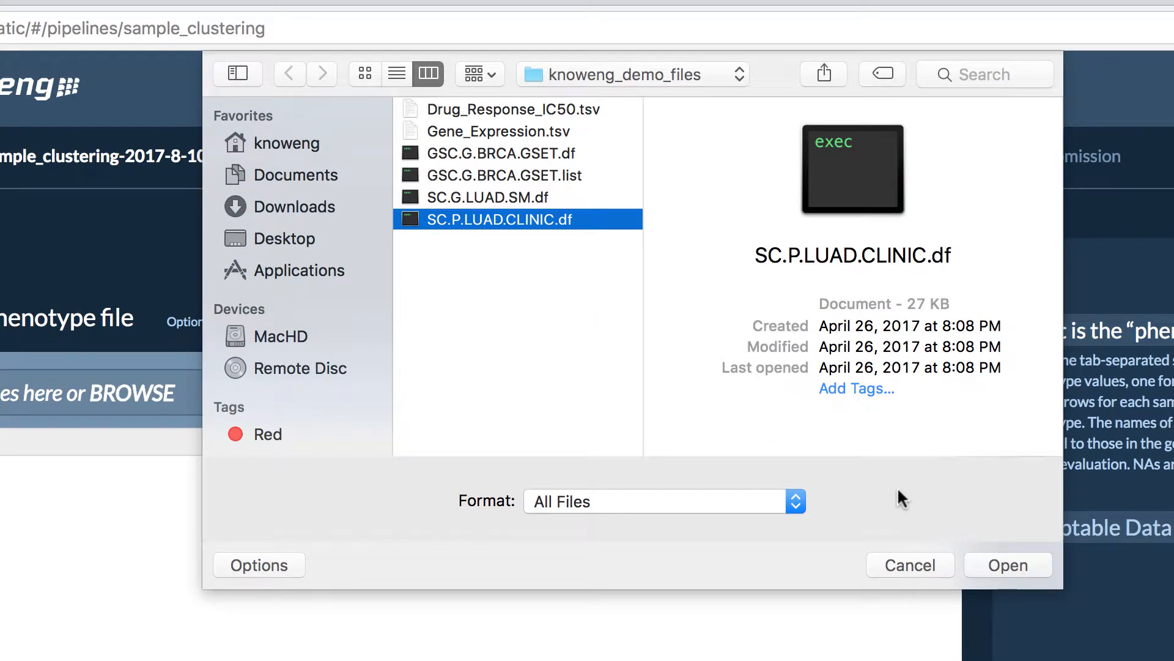
left_click(1006, 561)
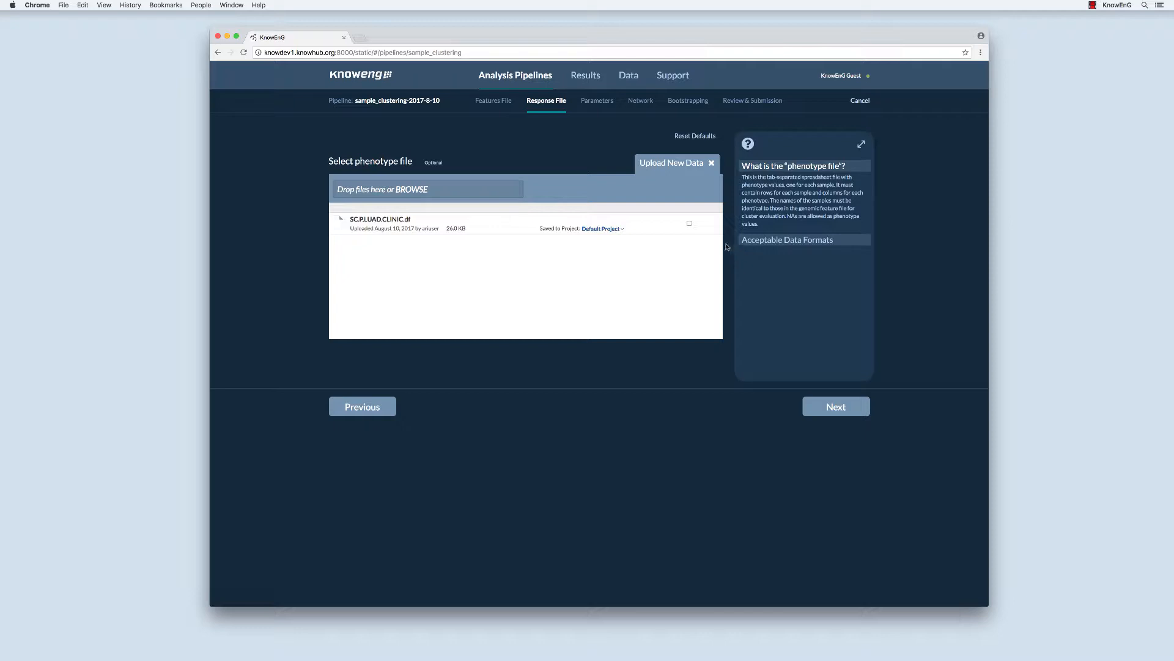
left_click(689, 224)
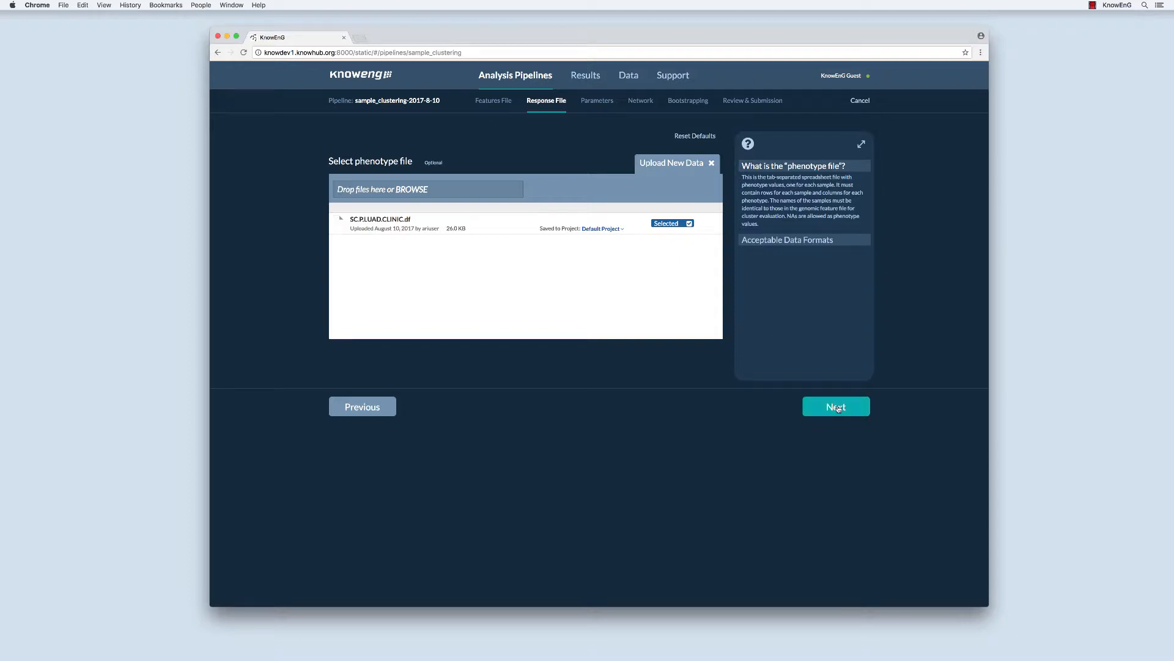
left_click(837, 407)
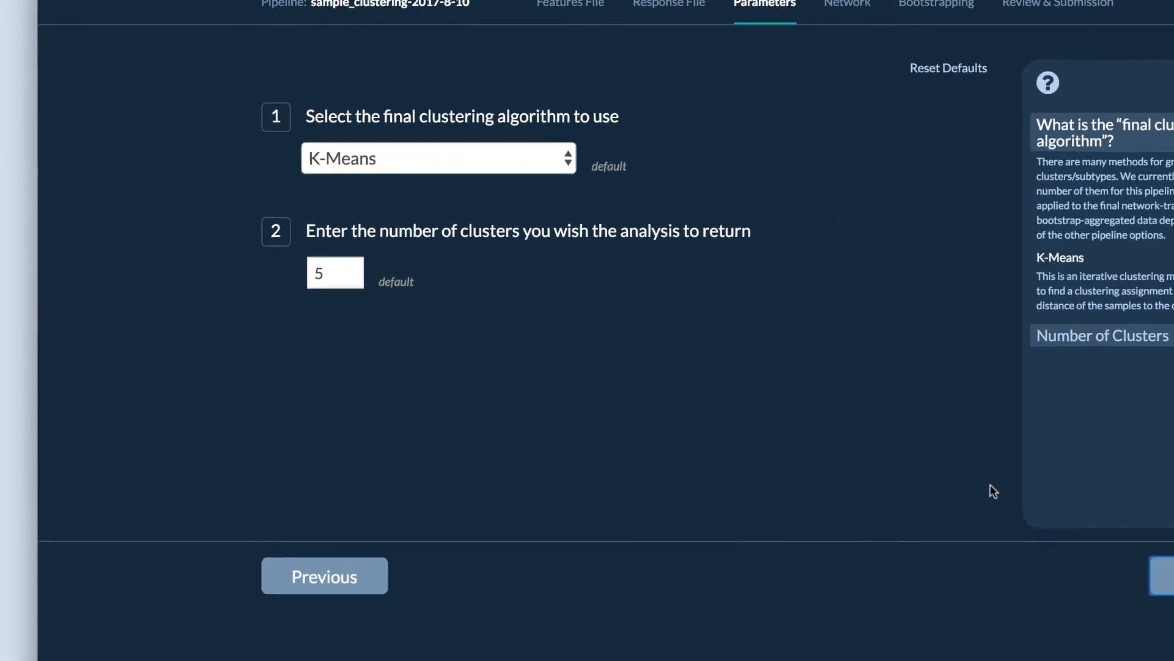
- Keep K-Means as the final clustering algorithm, set the number of clusters to 6 and continue to the network settings
left_click(564, 154)
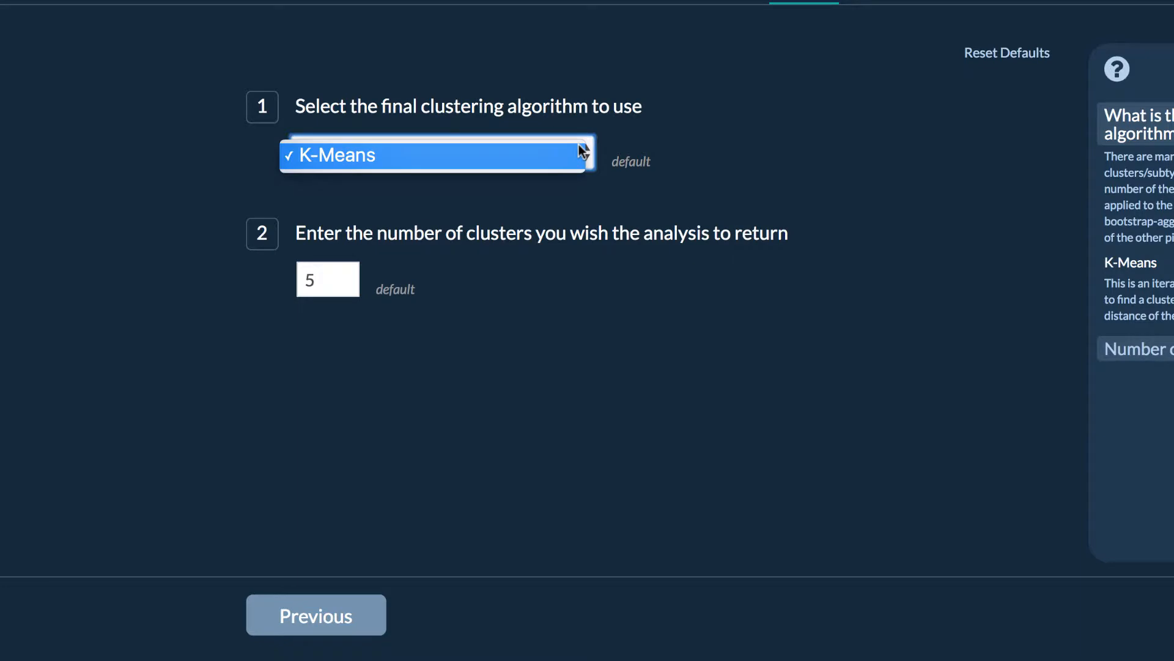
left_click(578, 144)
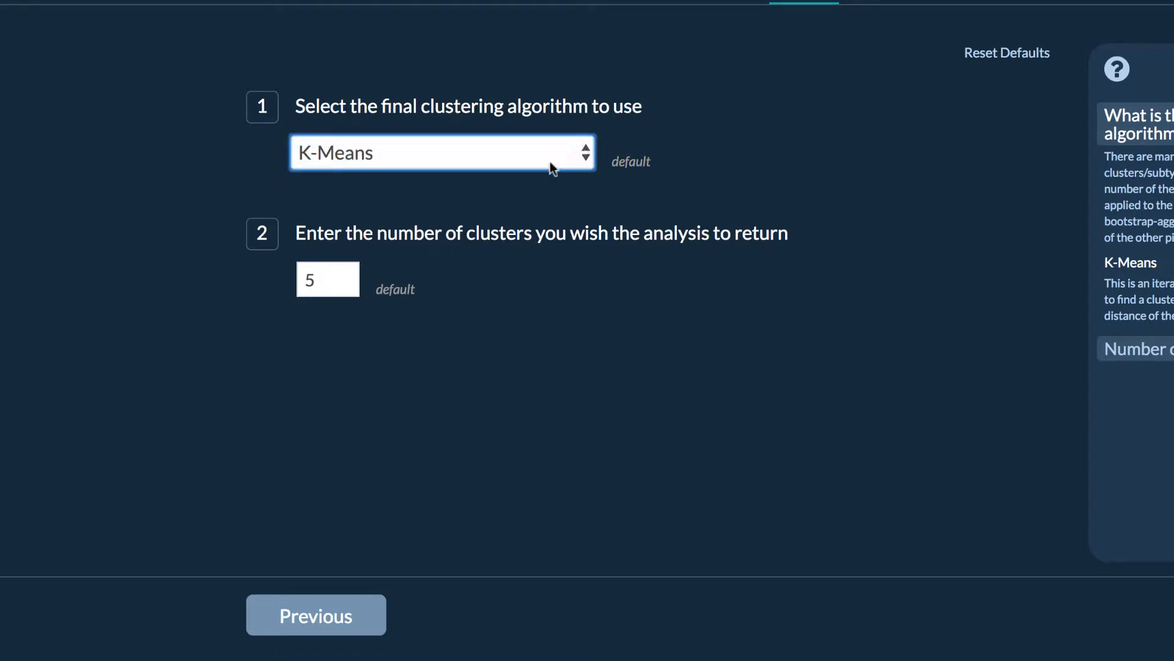
left_click(342, 291)
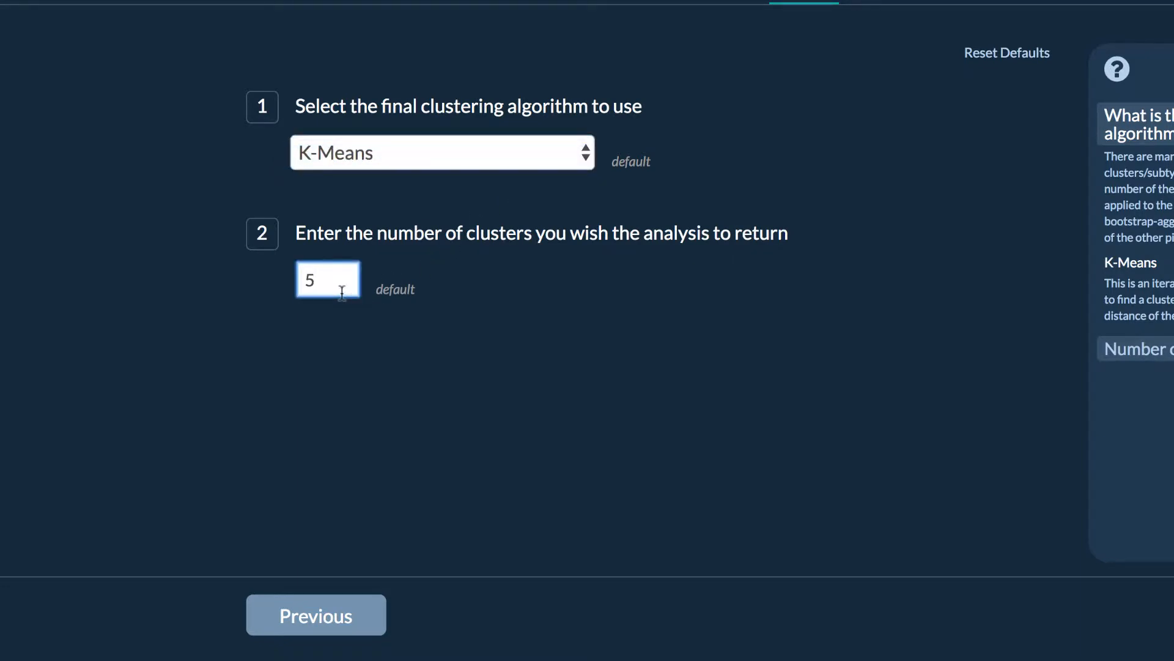
key("BackSpace")
type("6")
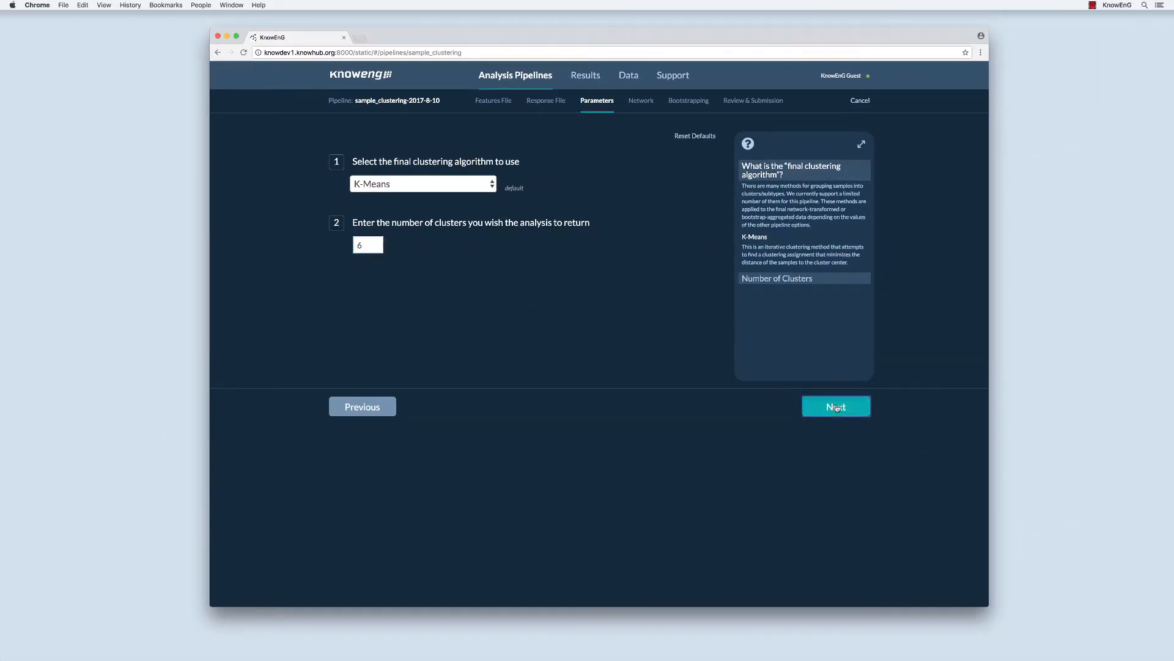
left_click(837, 407)
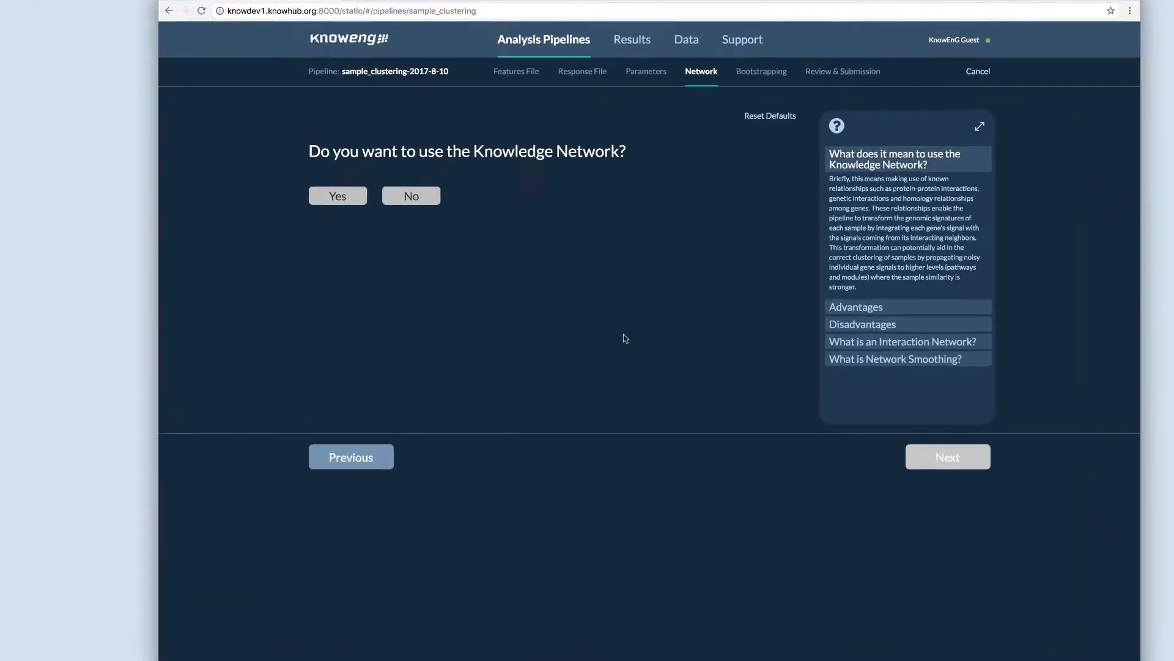
- Enable the Knowledge Network with HumanNet Integrated Network and default smoothing, and enable bootstrapping with its default values, continuing to the job review
left_click(350, 191)
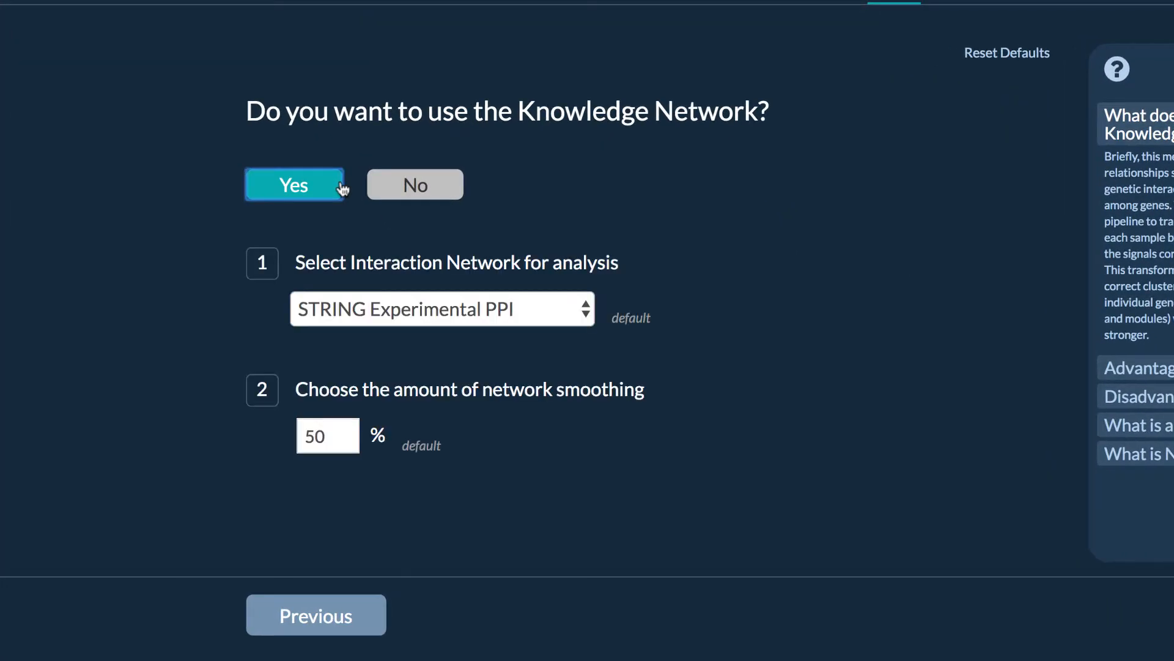
left_click(346, 309)
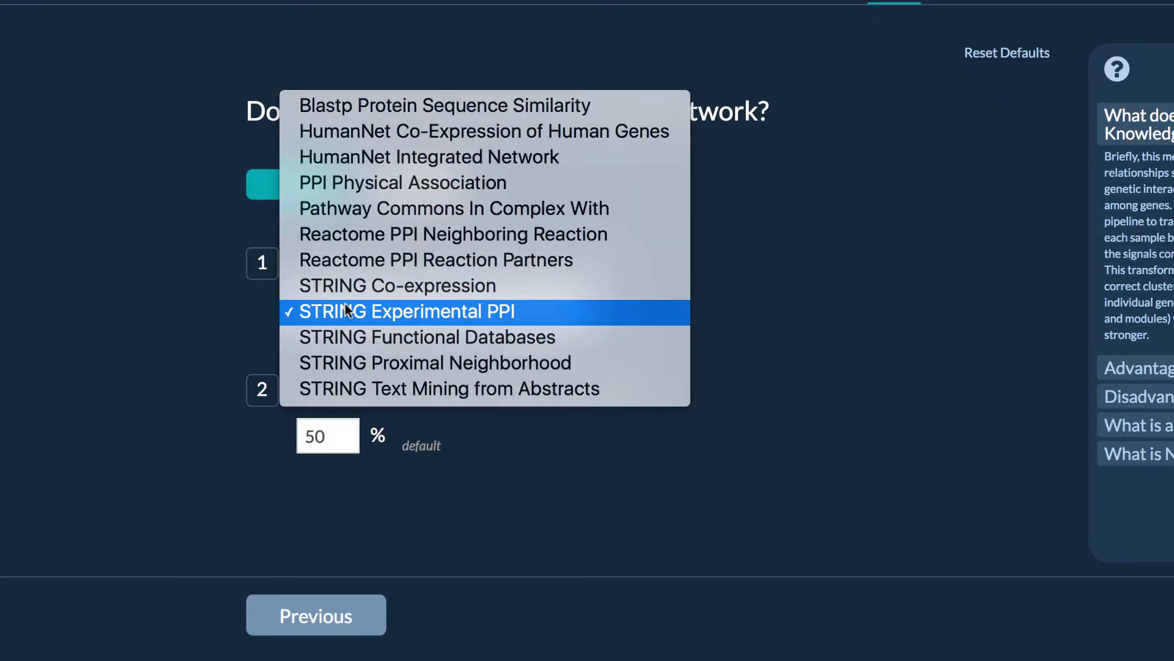
left_click(328, 160)
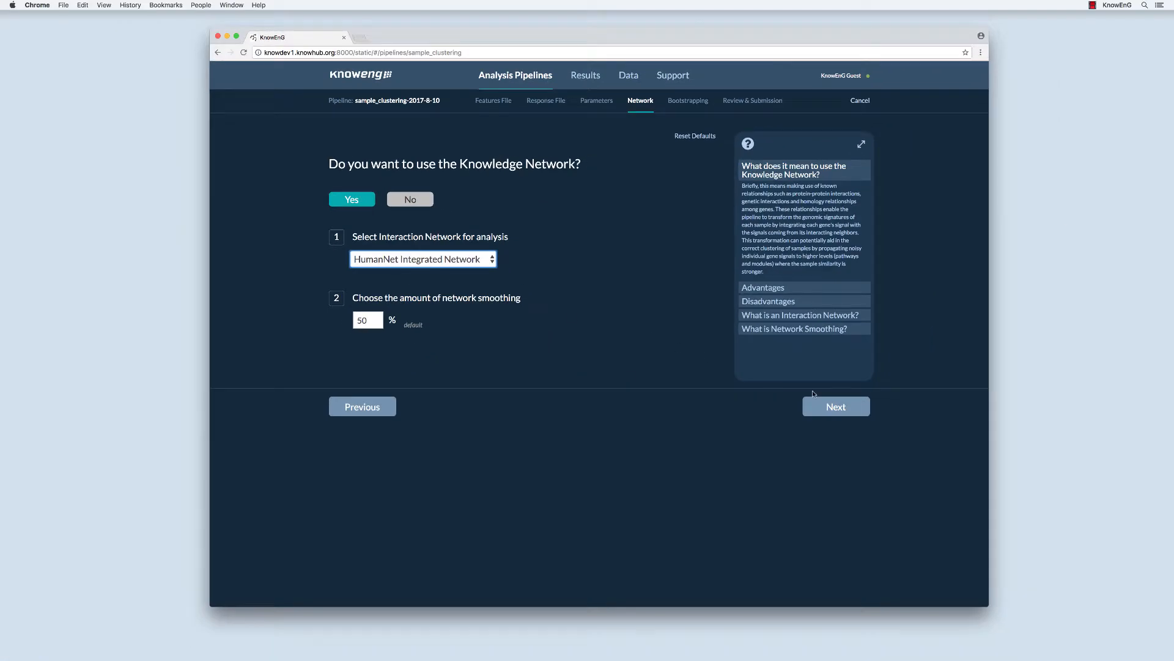
left_click(835, 405)
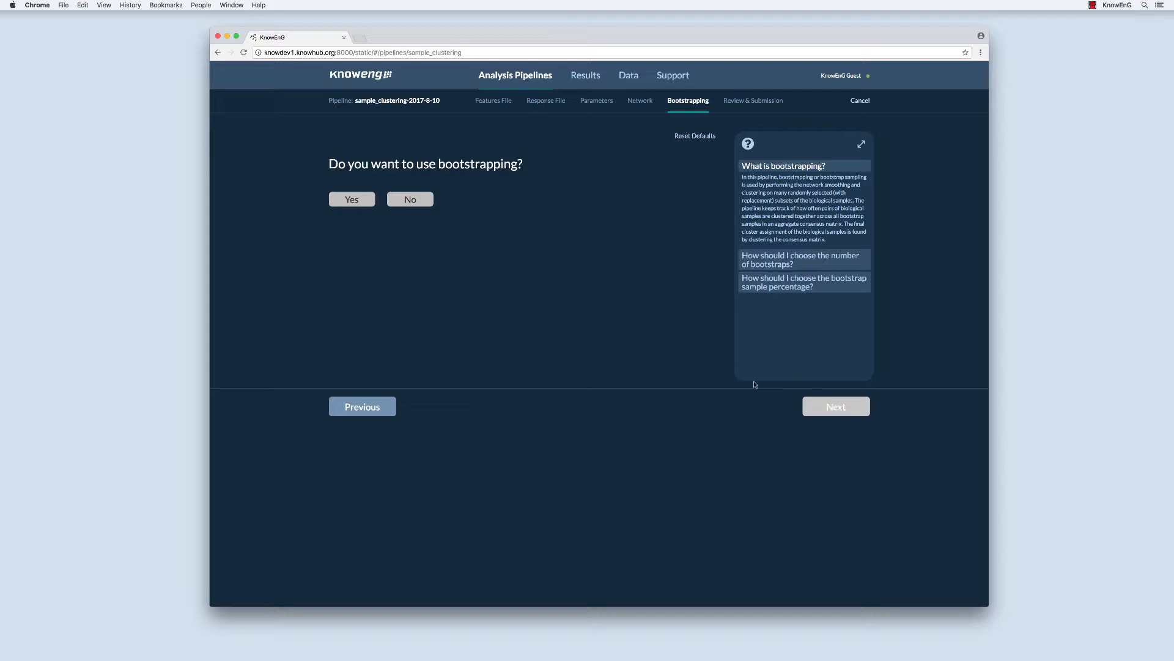
left_click(368, 203)
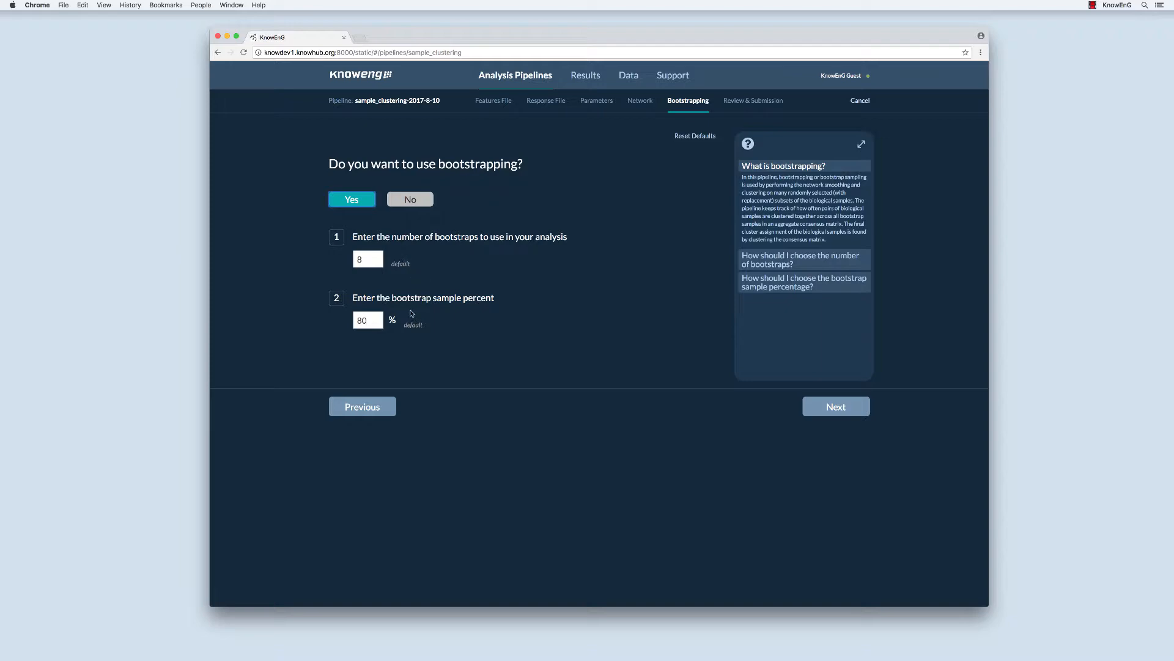
left_click(824, 409)
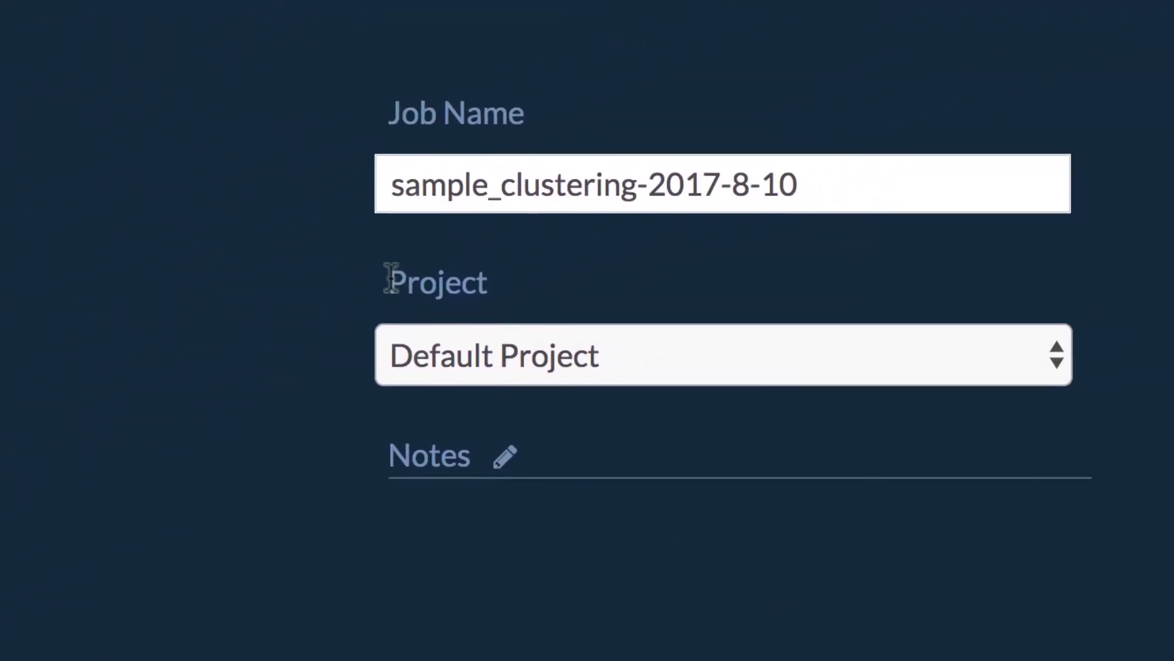
- Save the text "Note" in the job's notes, keeping the default job name and project, and submit the job
left_click(397, 185)
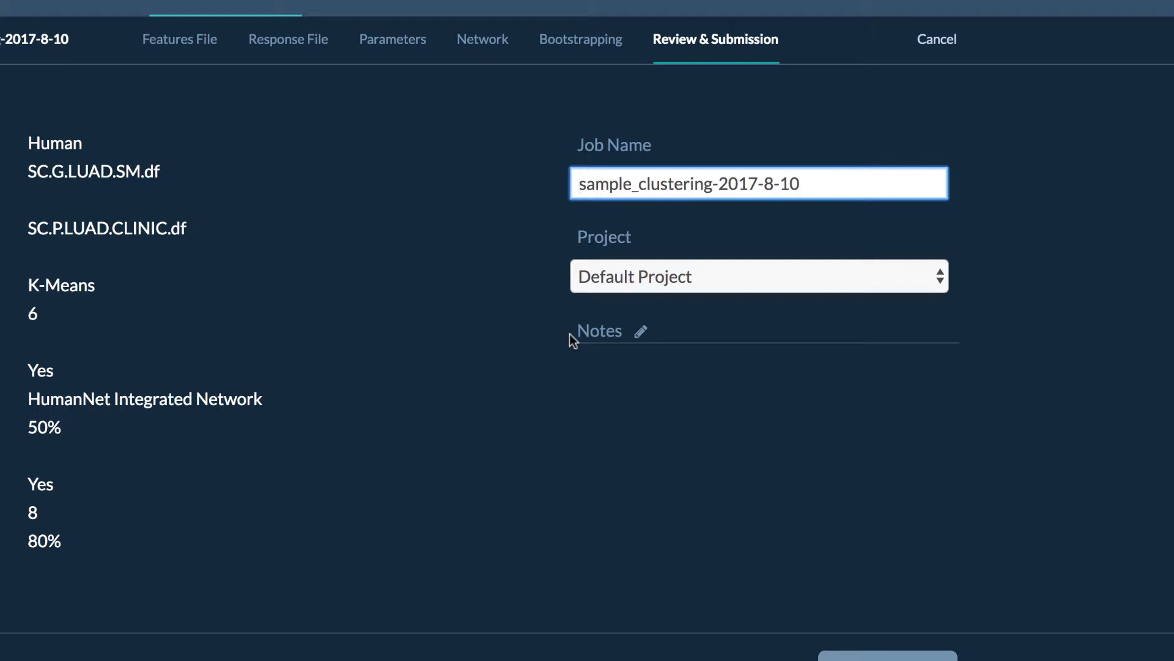
left_click(639, 332)
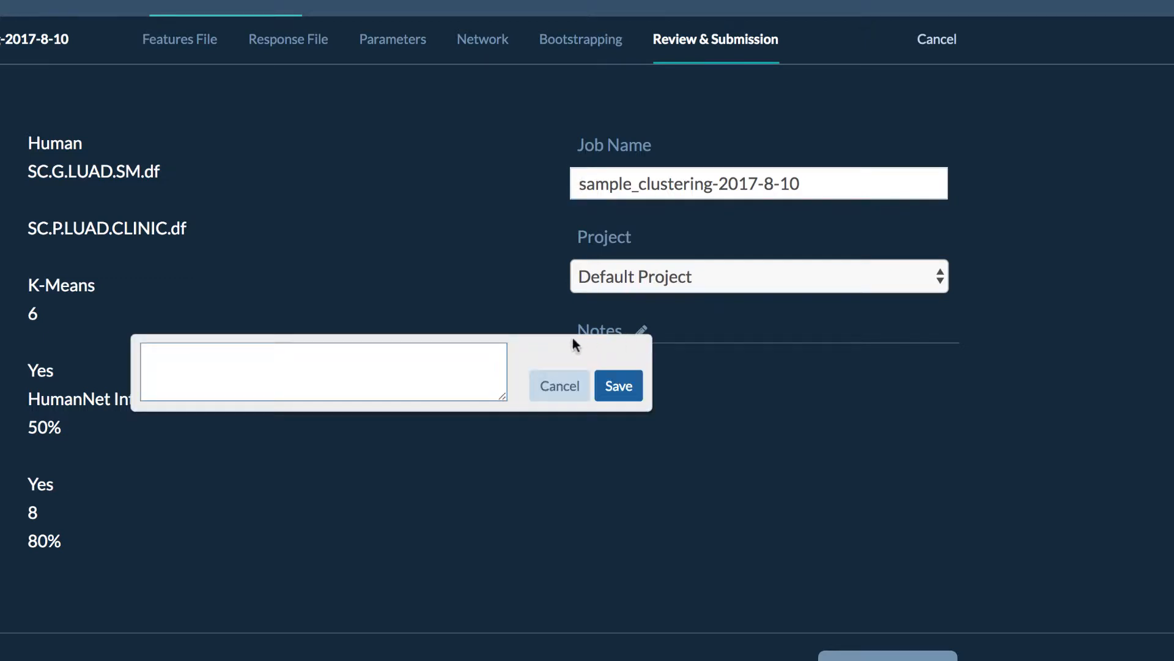
type("Note")
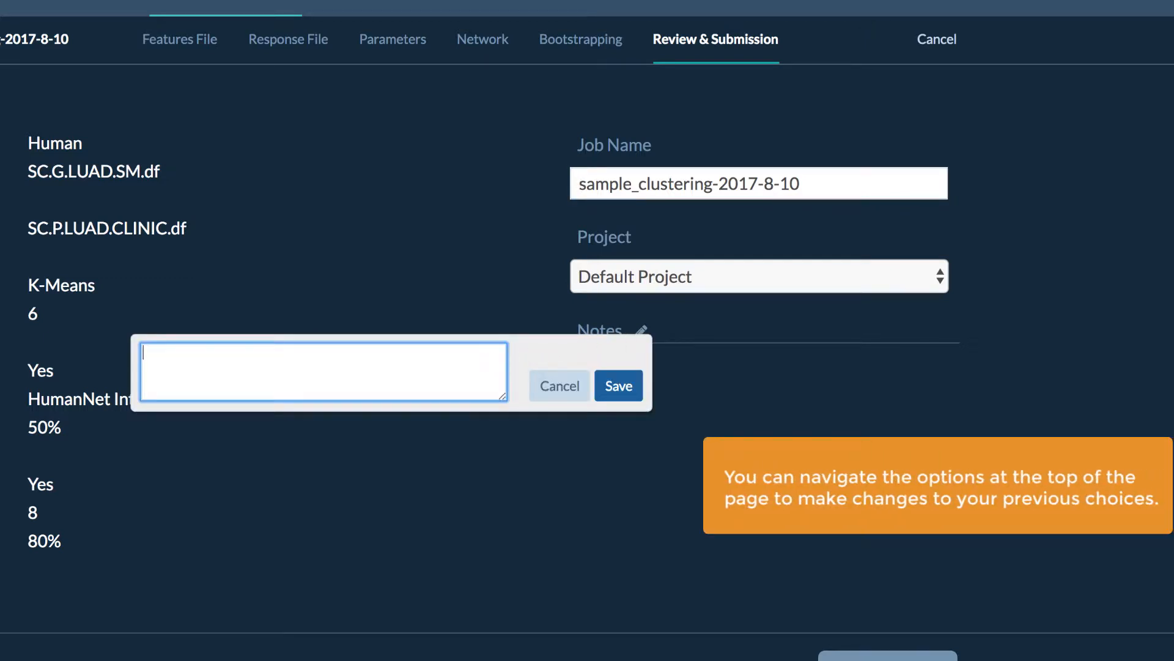
left_click(611, 393)
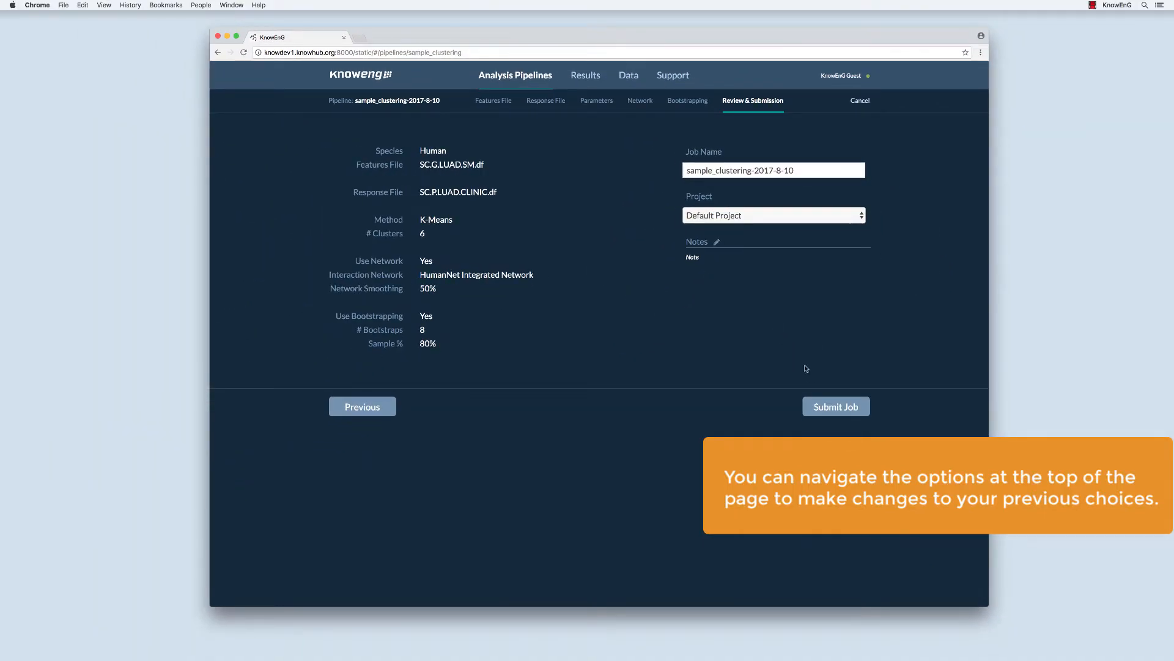
left_click(824, 407)
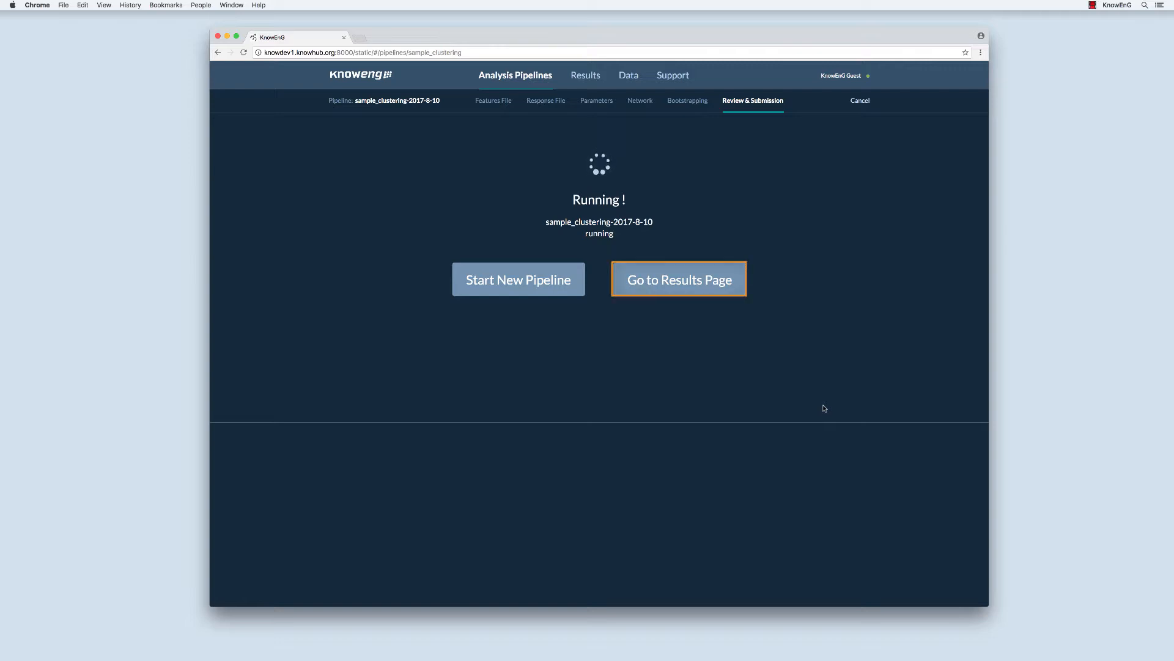
- Go to the results page, review the sample_clustering-2017-8-10 job's parameters and notes, and open its results
left_click(699, 291)
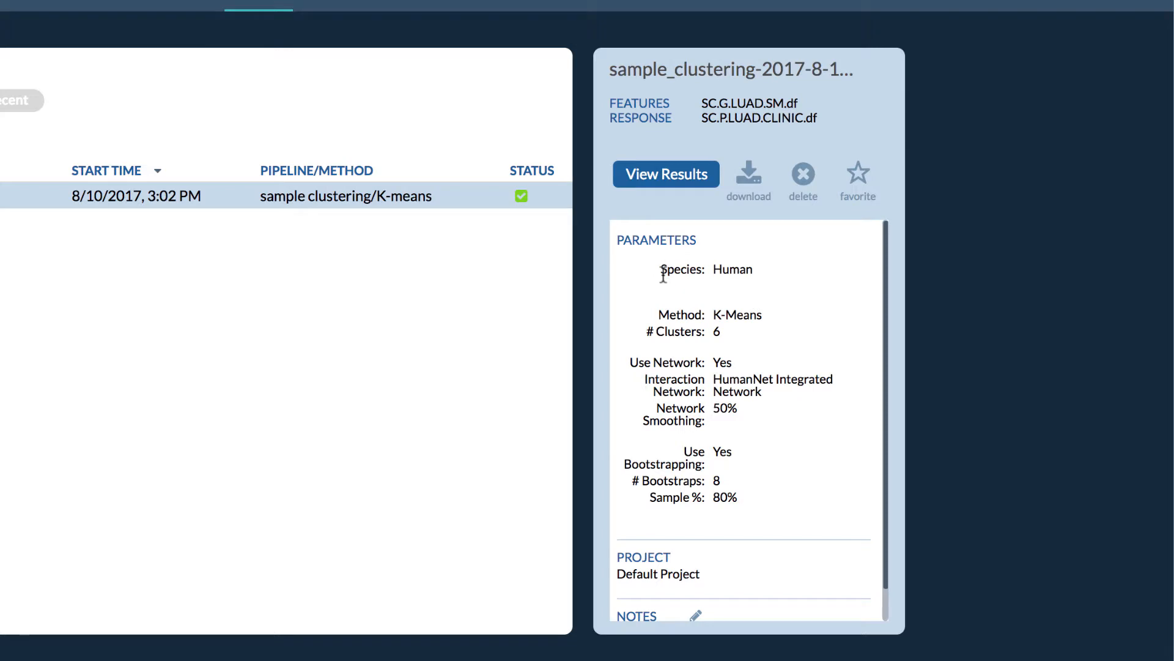
scroll(663, 275, "down", 1)
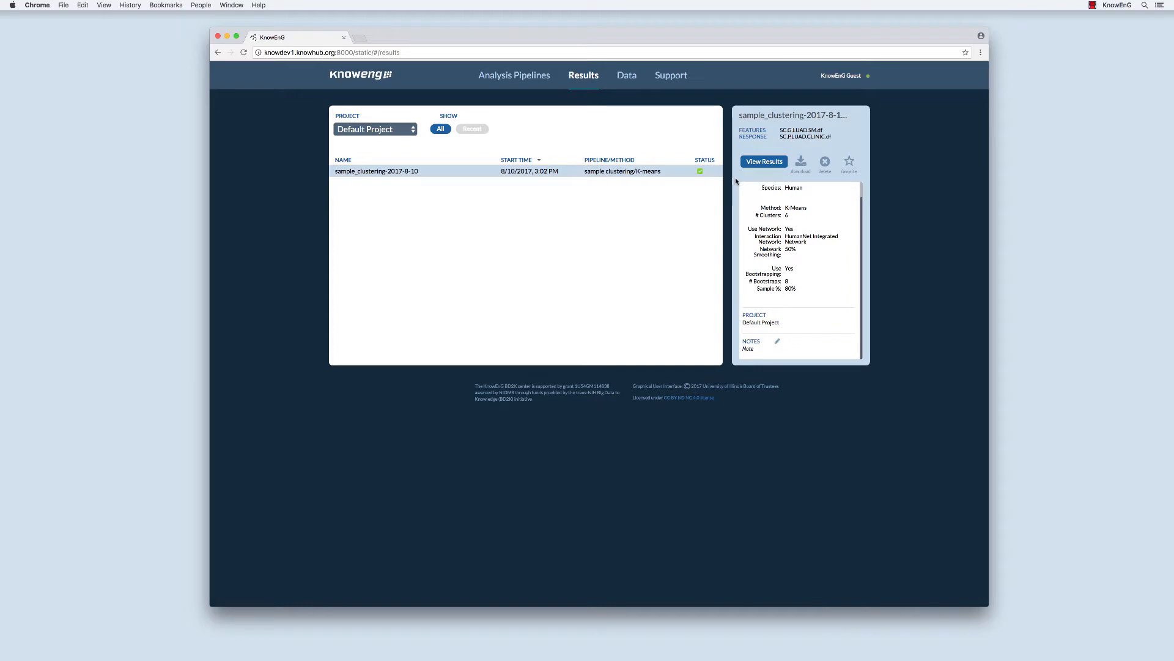
left_click(750, 164)
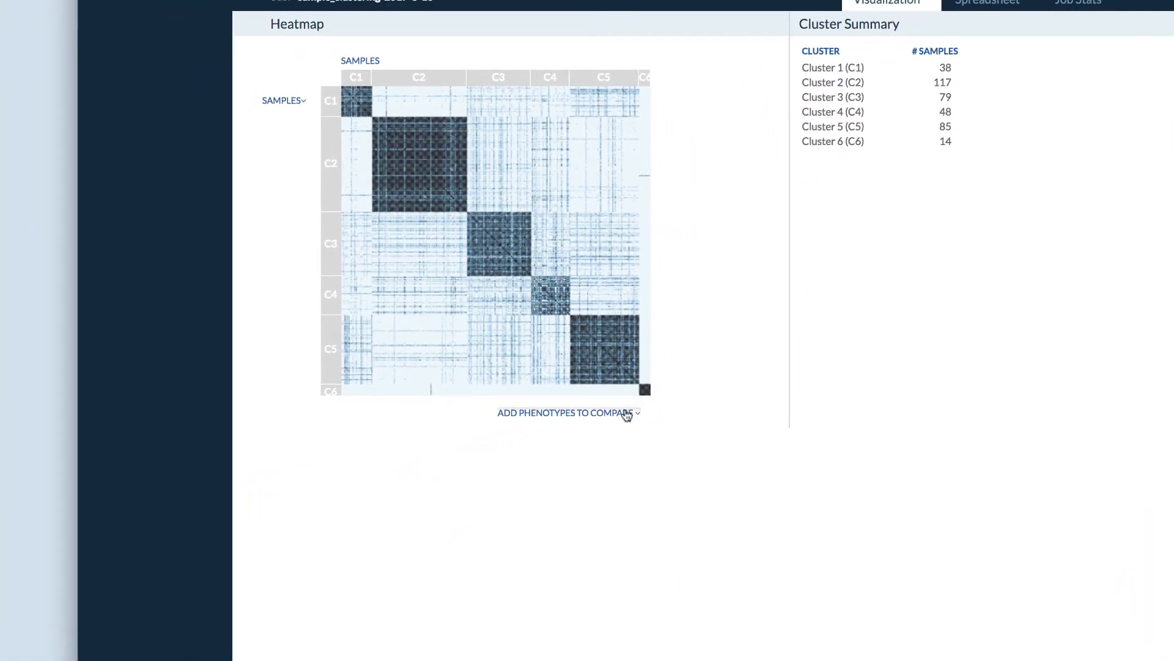
- Add the Smoking_statu, Residual_tumor and Stage phenotypes for comparison beneath the heatmap
left_click(627, 413)
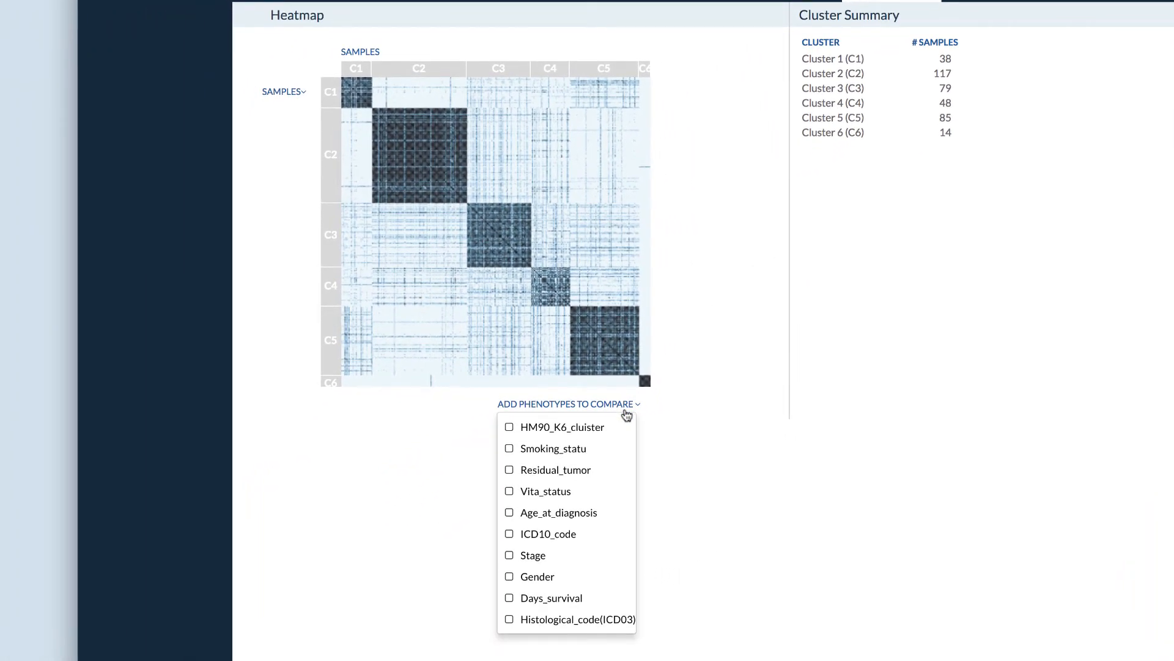
left_click(578, 452)
left_click(594, 404)
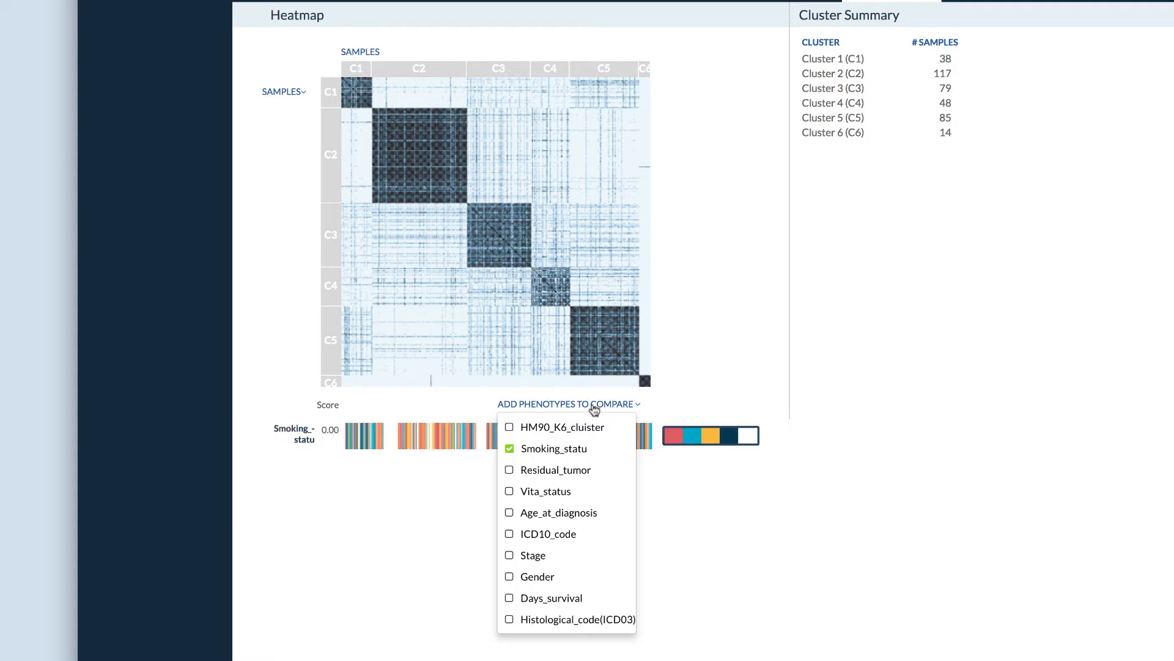
left_click(577, 470)
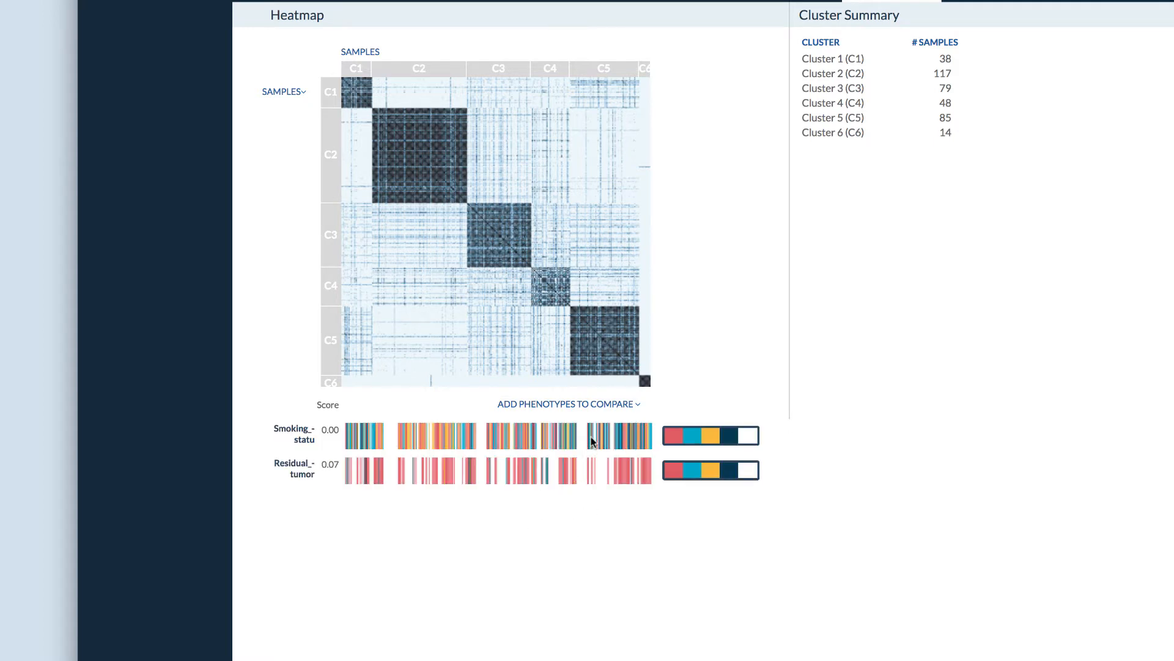
left_click(596, 405)
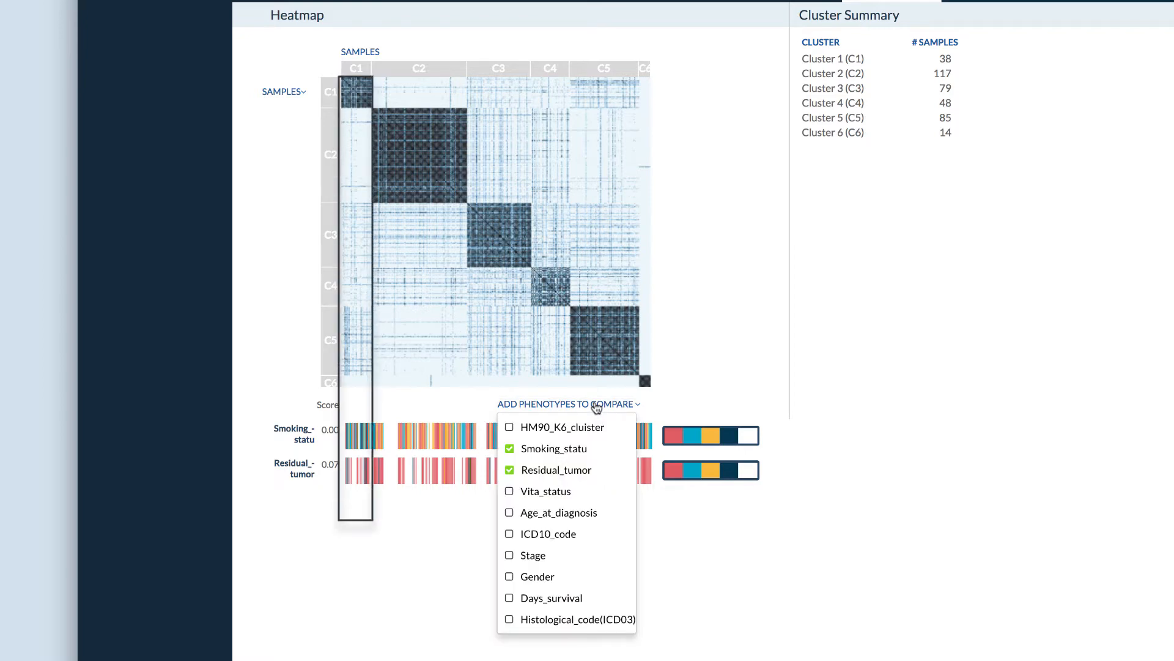
left_click(538, 556)
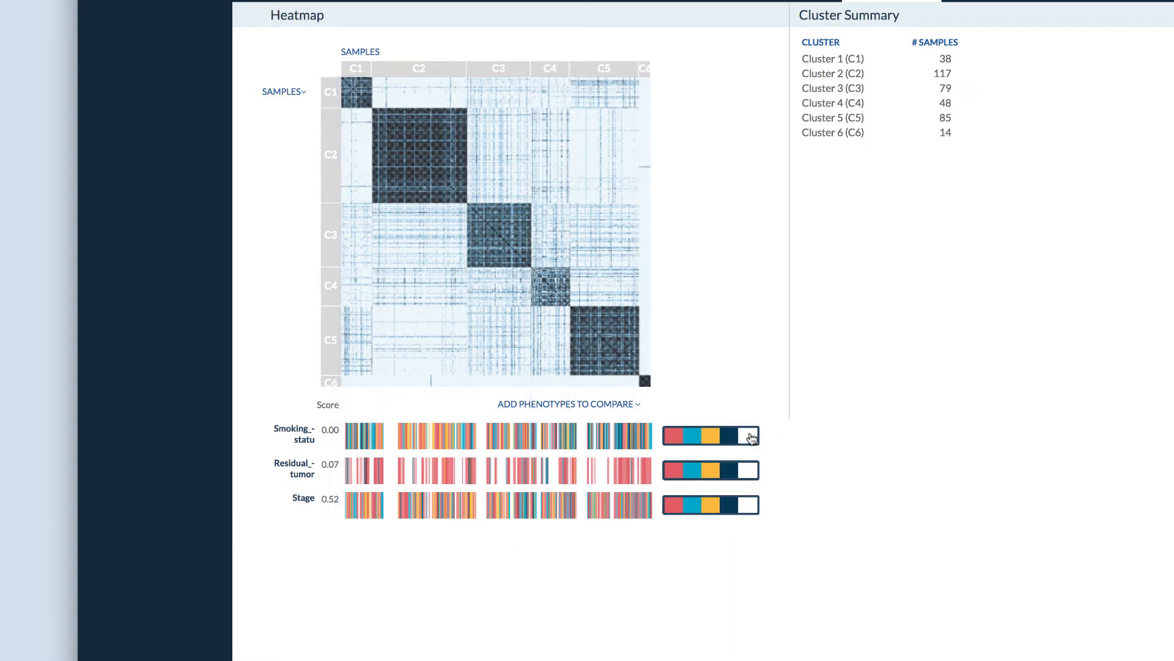
- View the color legends of the Smoking_statu, Residual_tumor and Stage phenotypes, closing each one after reading
left_click(751, 438)
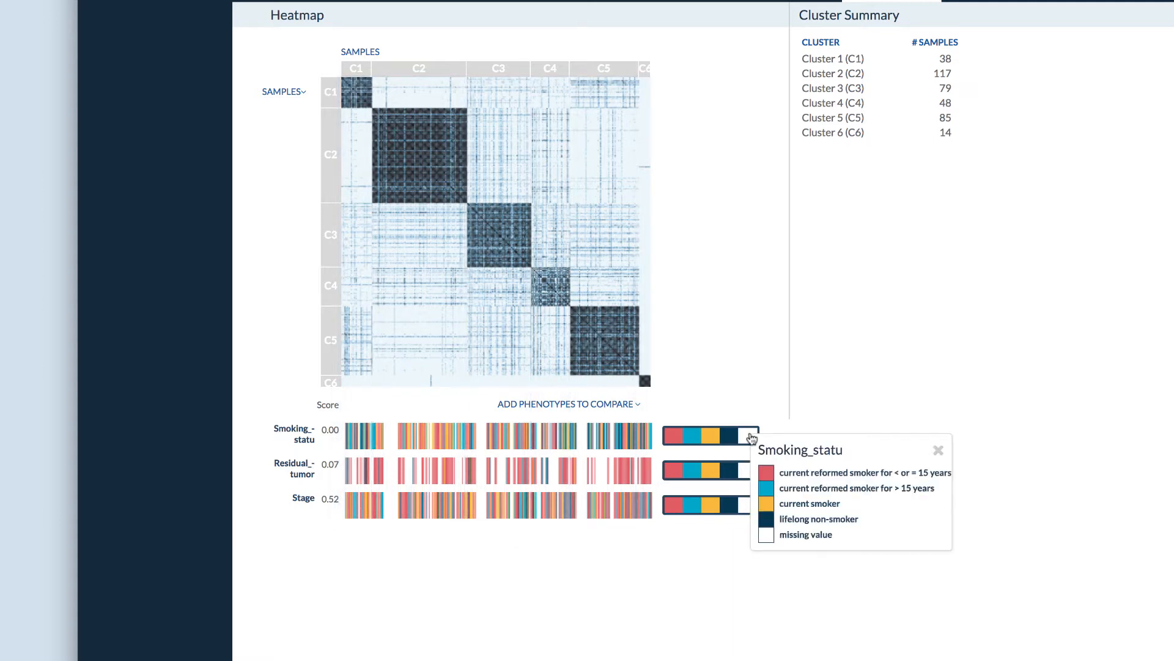
left_click(940, 453)
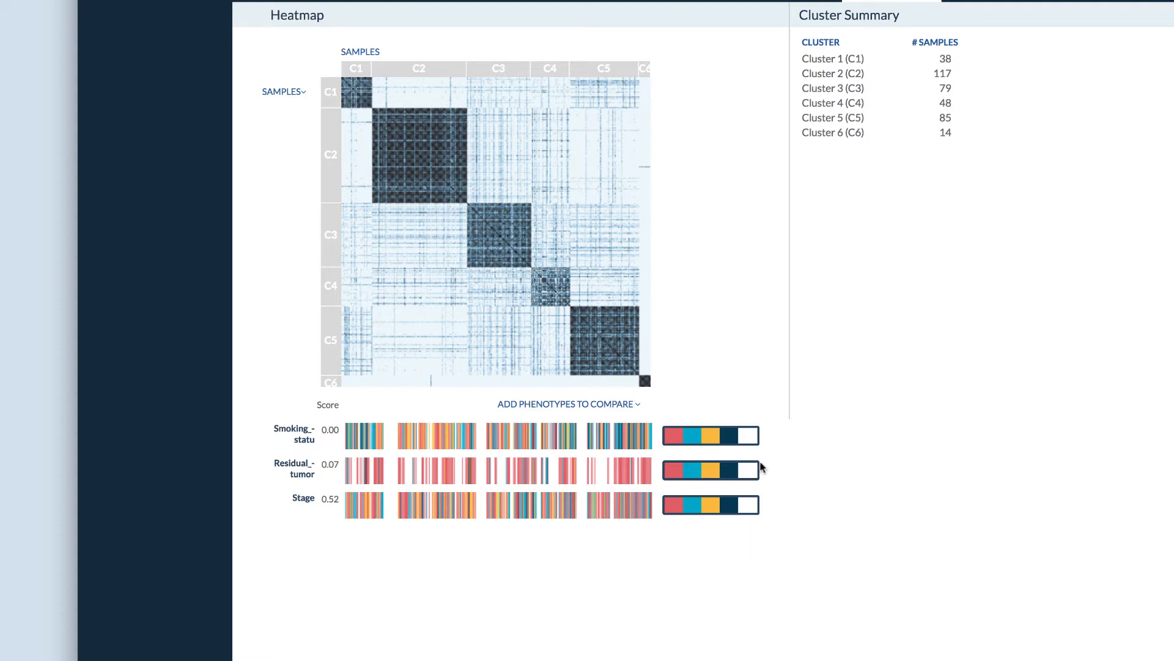
left_click(751, 469)
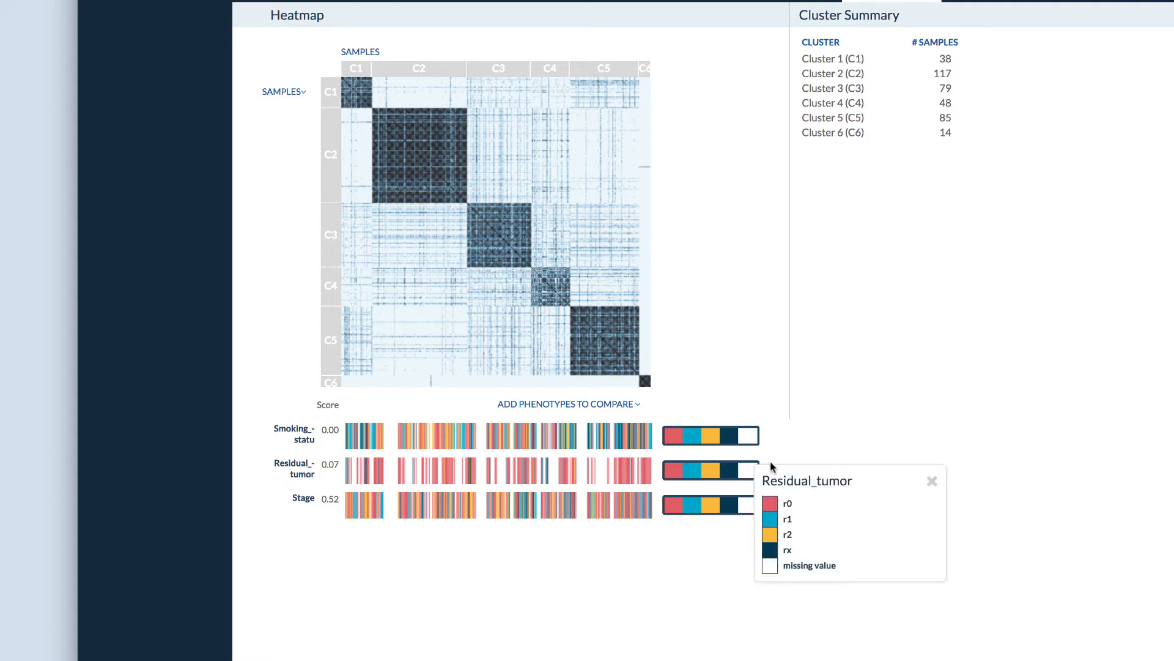
left_click(929, 482)
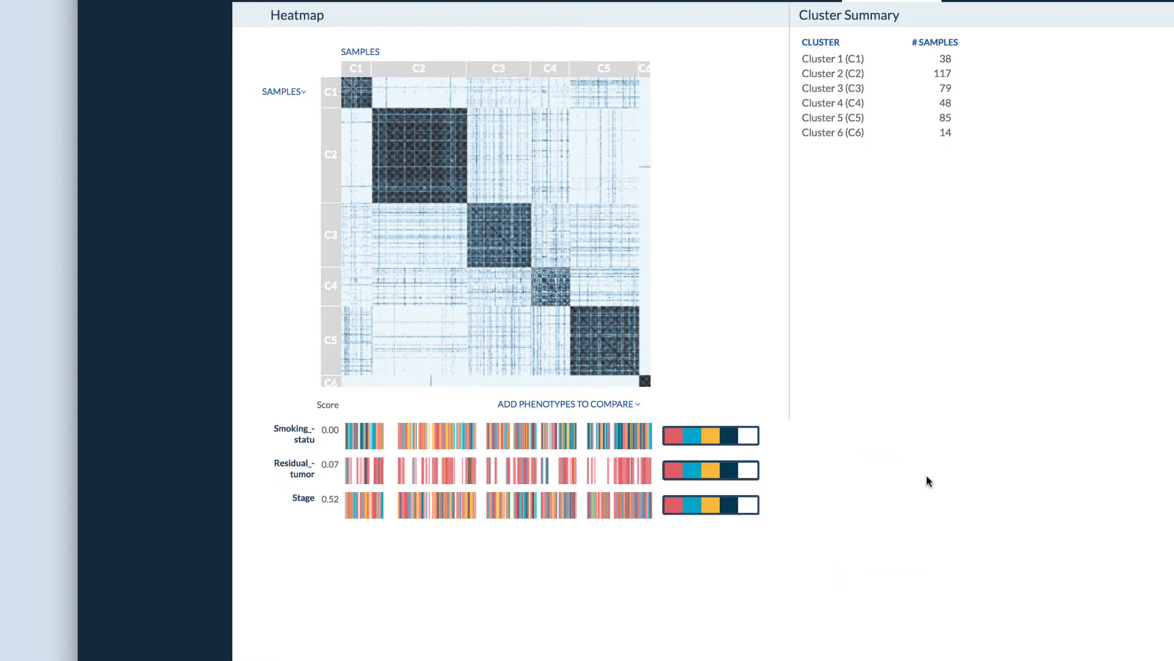
left_click(735, 507)
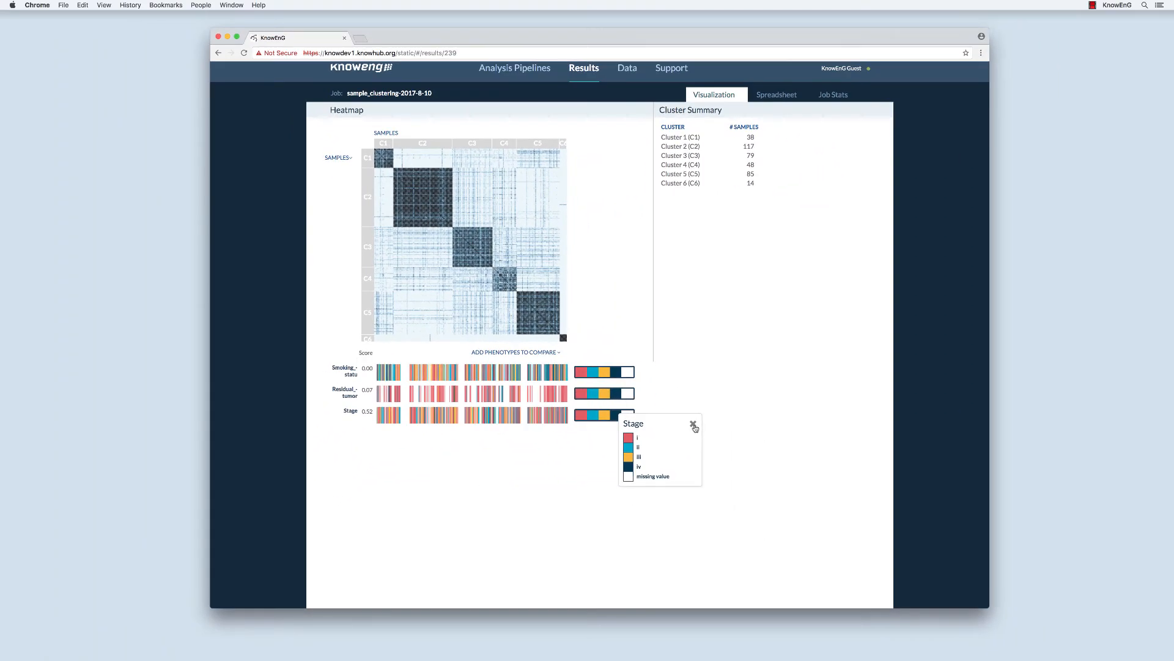
left_click(694, 425)
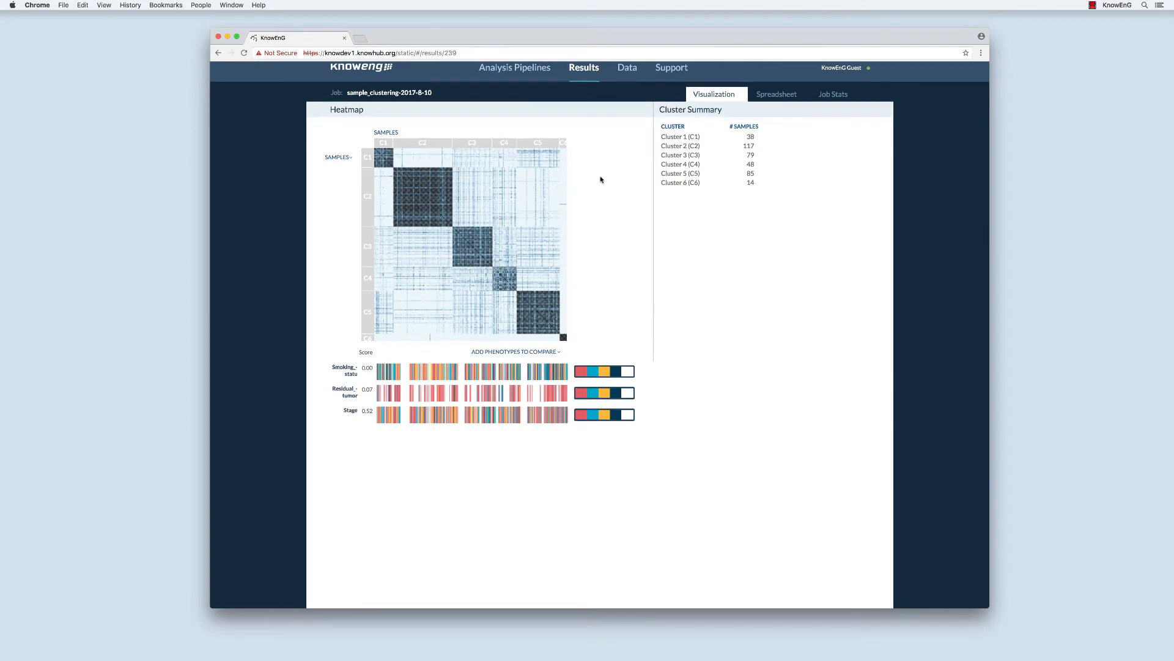
- Return to the results list, download the sample_clustering-2017-8-10 job's files and expand the extracted folder in Finder's Downloads
scroll(587, 122, "down", 1)
scroll(580, 76, "up", 1)
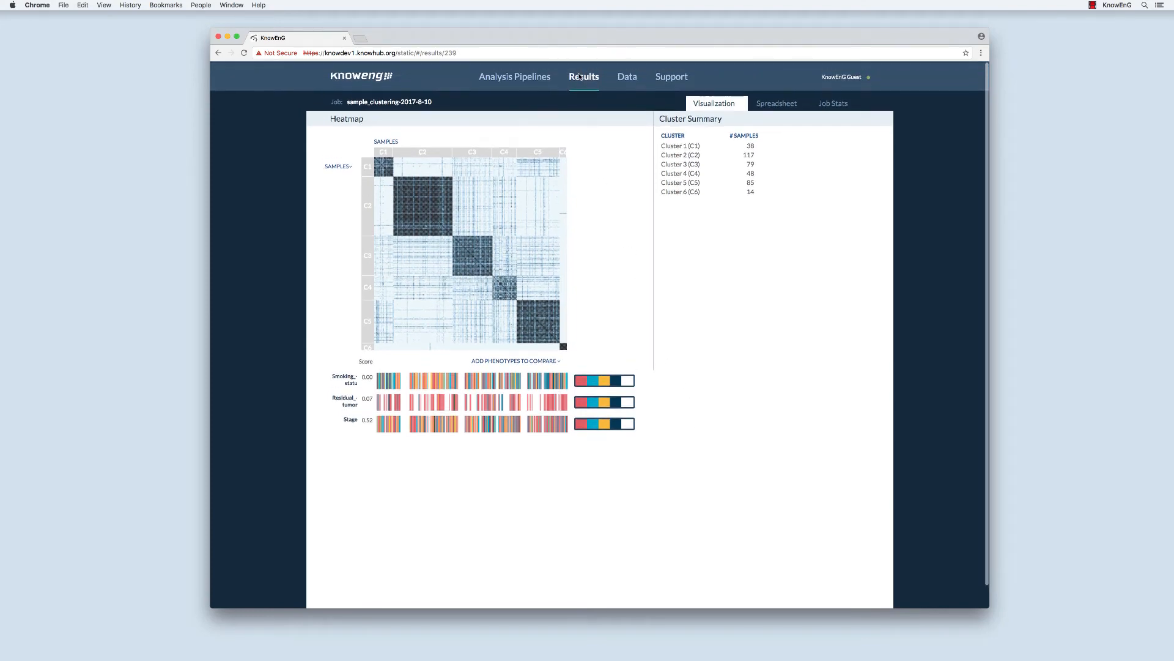
left_click(580, 77)
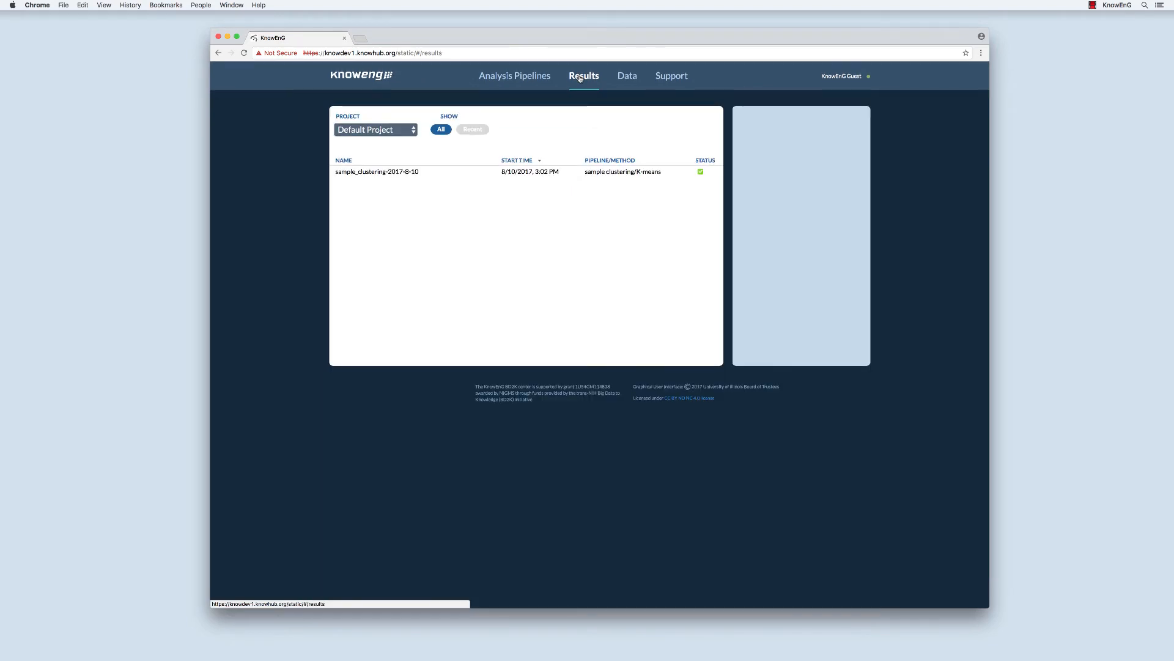
left_click(573, 173)
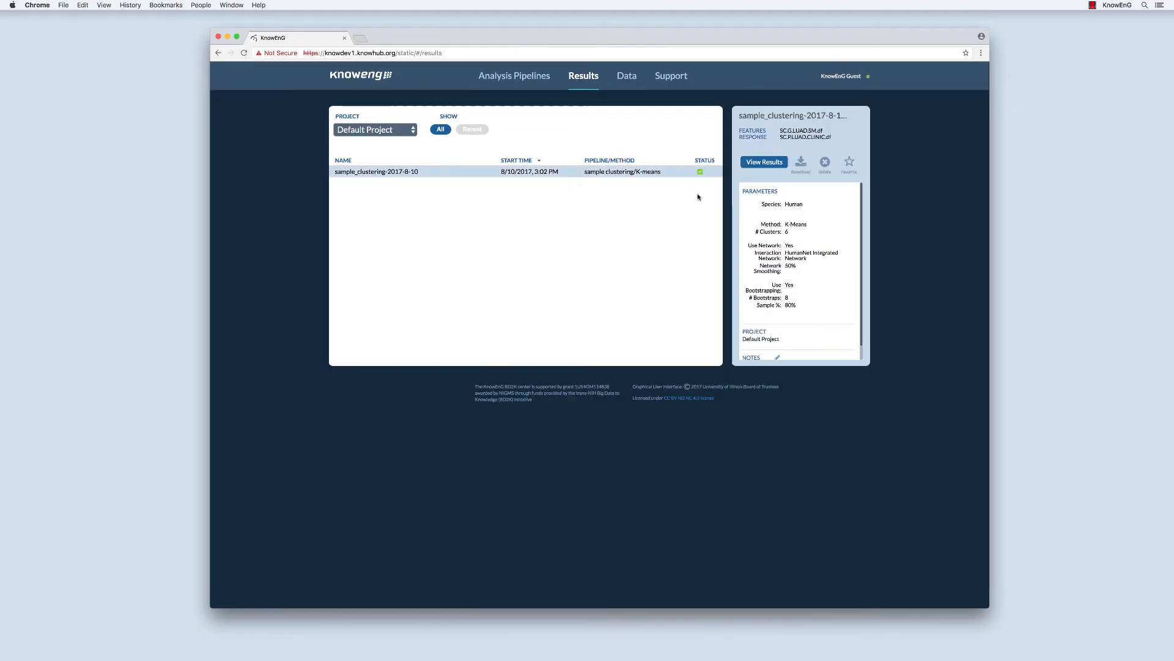
left_click(803, 172)
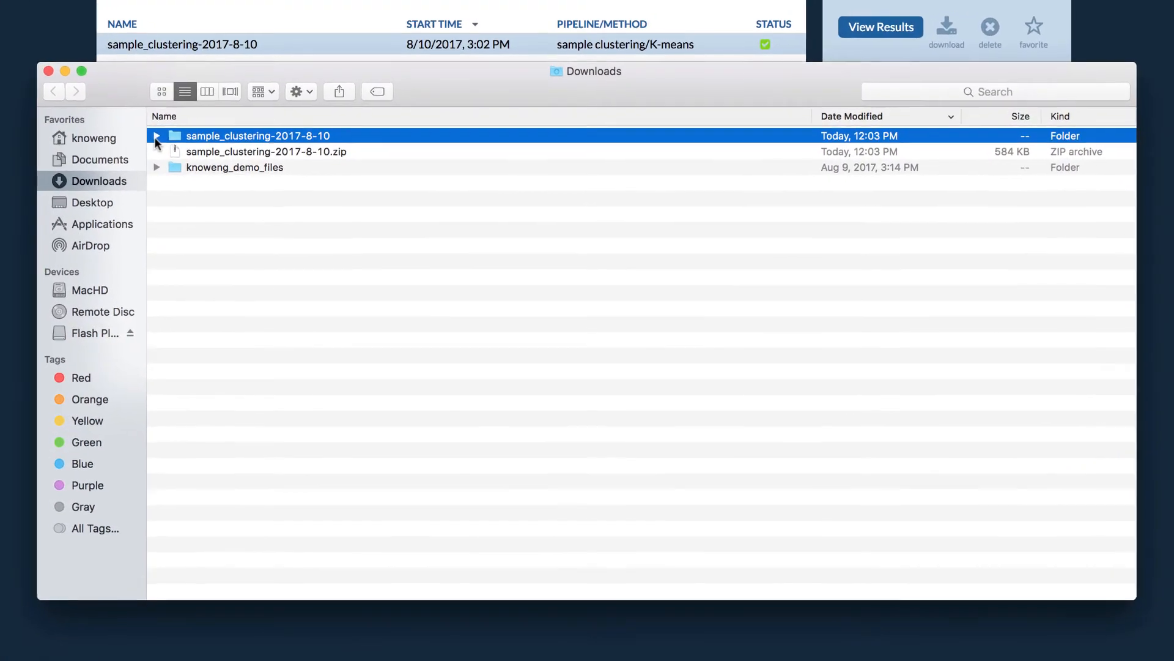
left_click(155, 135)
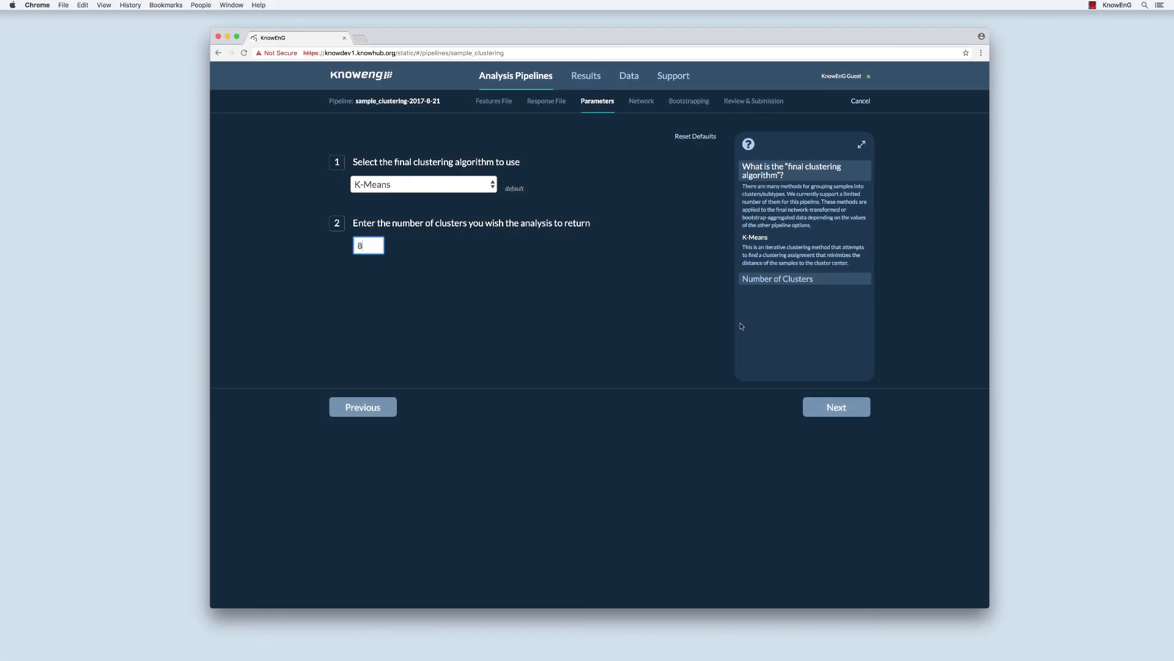
- Proceed to the network settings, enable the Knowledge Network with STRING Proximal Neighborhood and 80% smoothing, and continue to bootstrapping
left_click(814, 409)
left_click(352, 199)
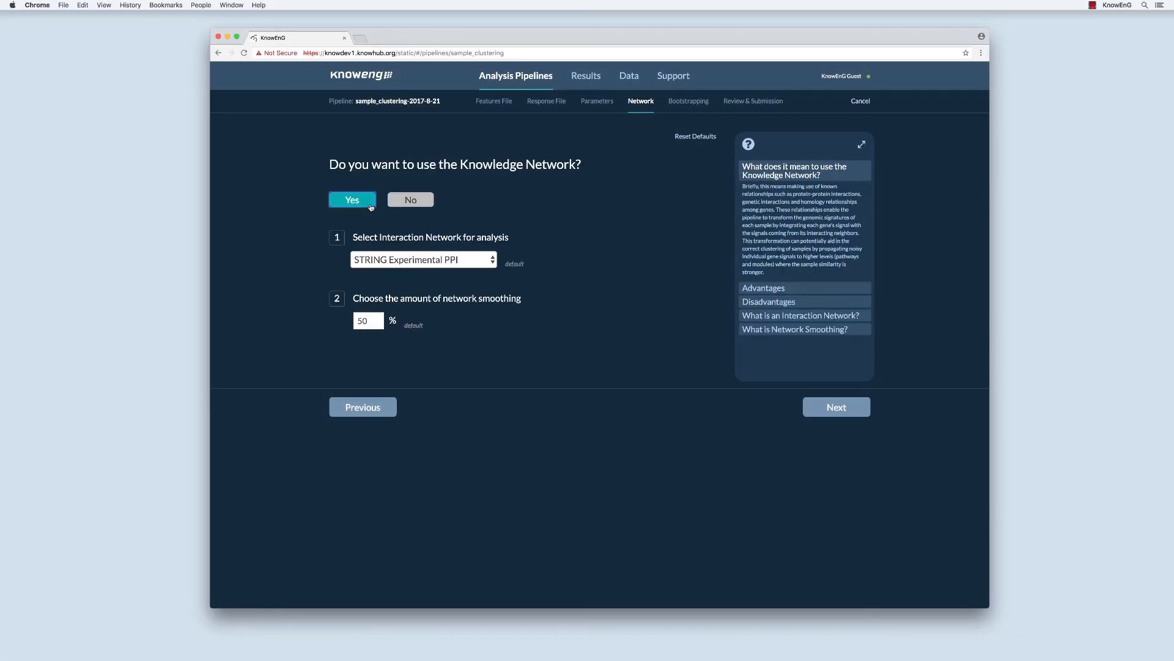
left_click(423, 259)
left_click(422, 288)
left_click(356, 321)
type("80")
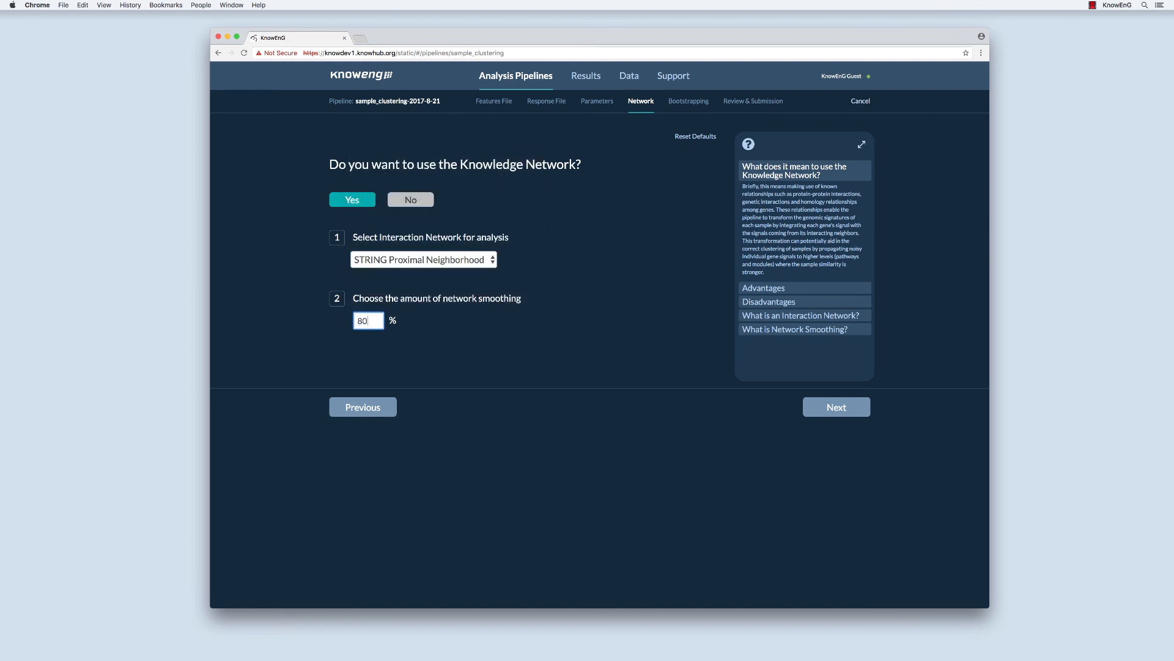
left_click(826, 404)
- Enable bootstrapping for the new sample clustering job and set the number of bootstraps to 2
left_click(349, 201)
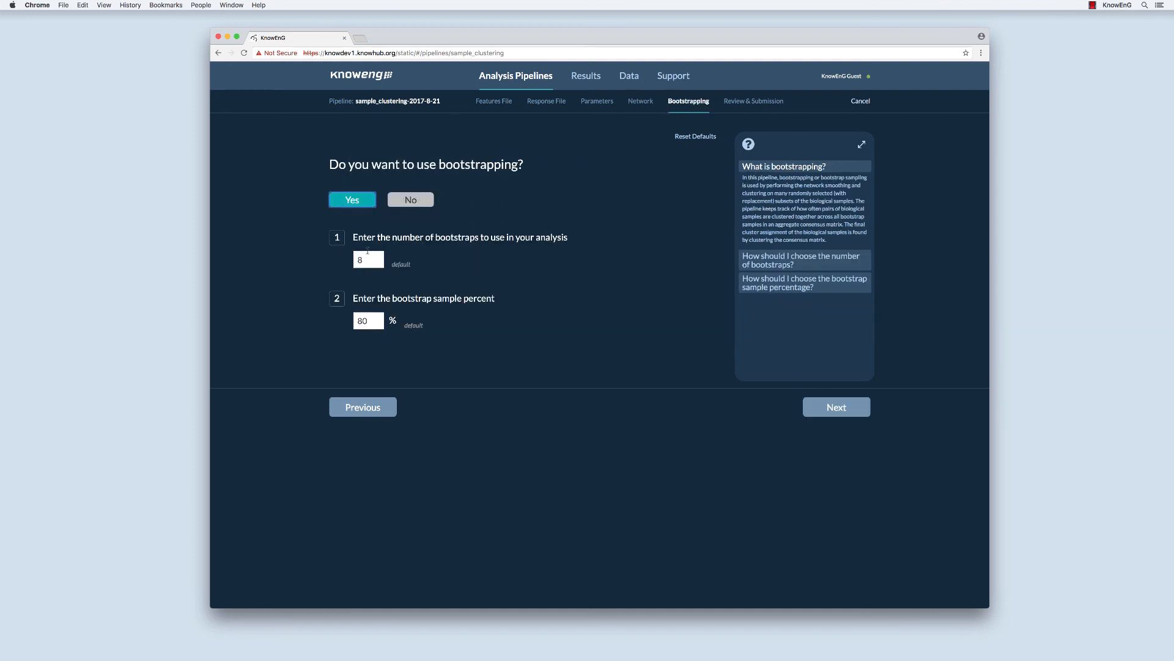
type("2")
key("Tab")
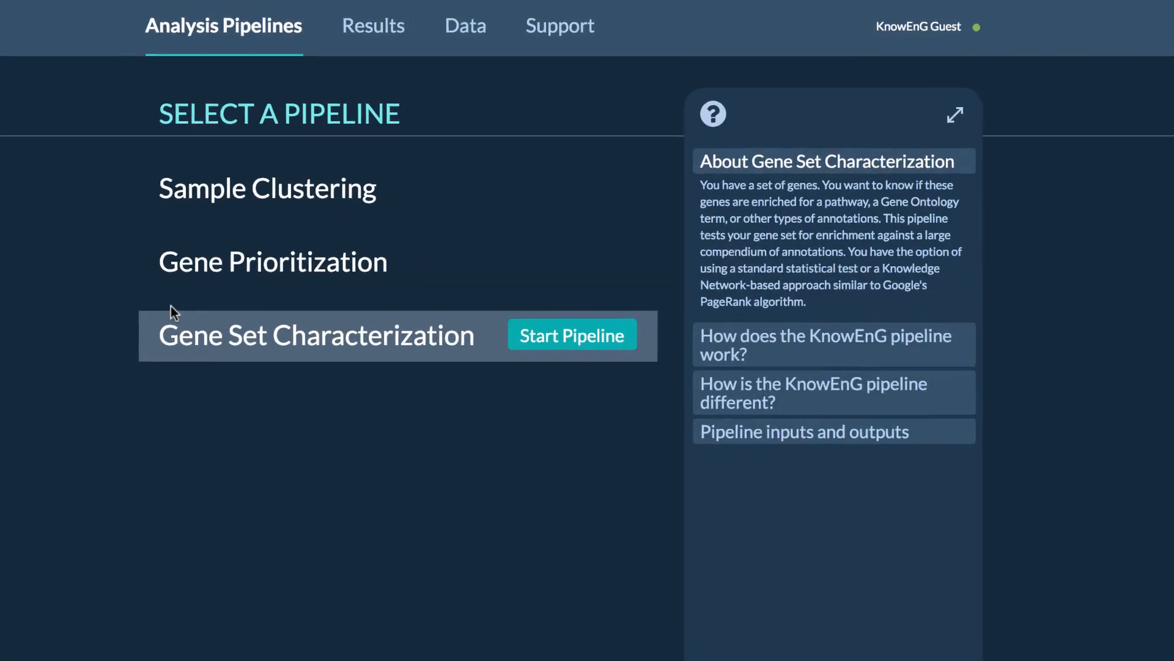